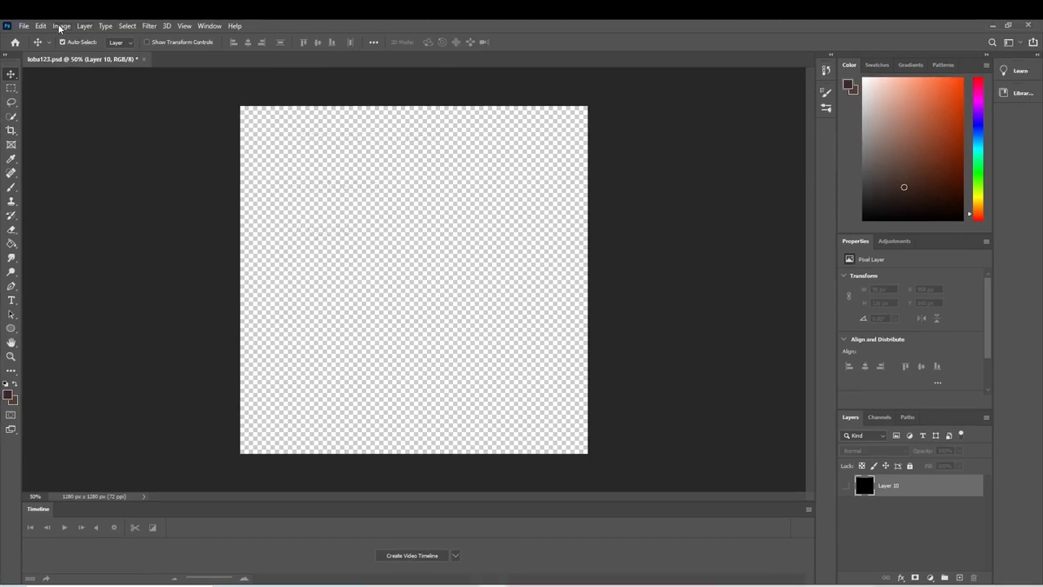
Check the loba123 canvas dimensions in Image Size and cancel without changes.
{"action": "left_click", "coordinate": [62, 12]}
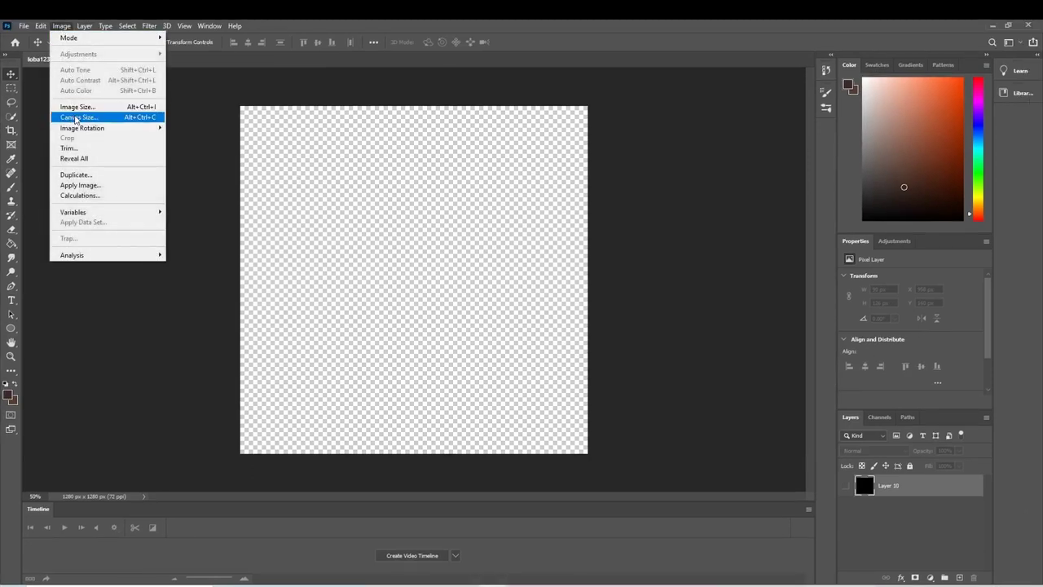
{"action": "left_click", "coordinate": [77, 106]}
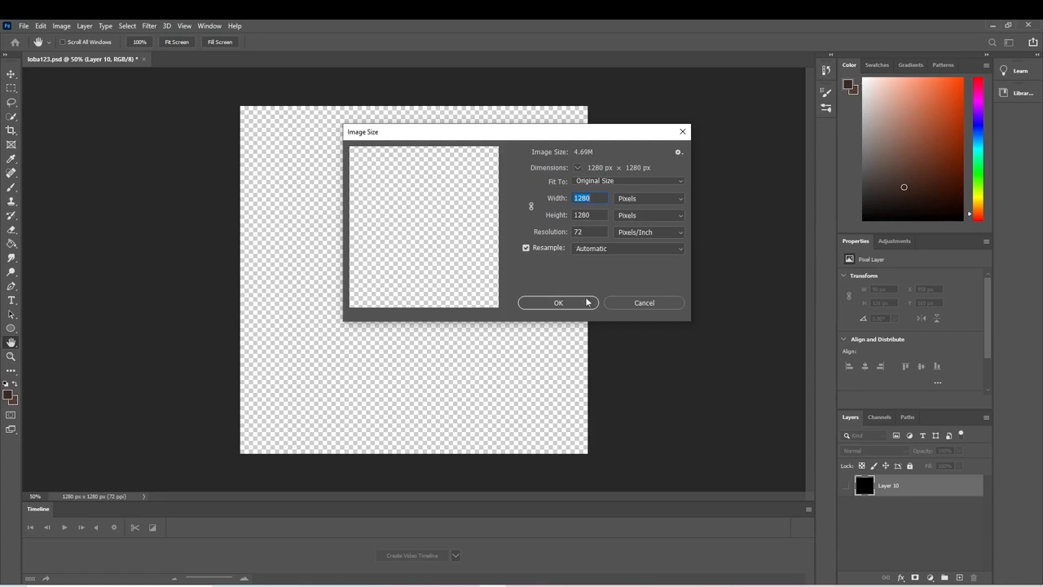
{"action": "left_click", "coordinate": [628, 302]}
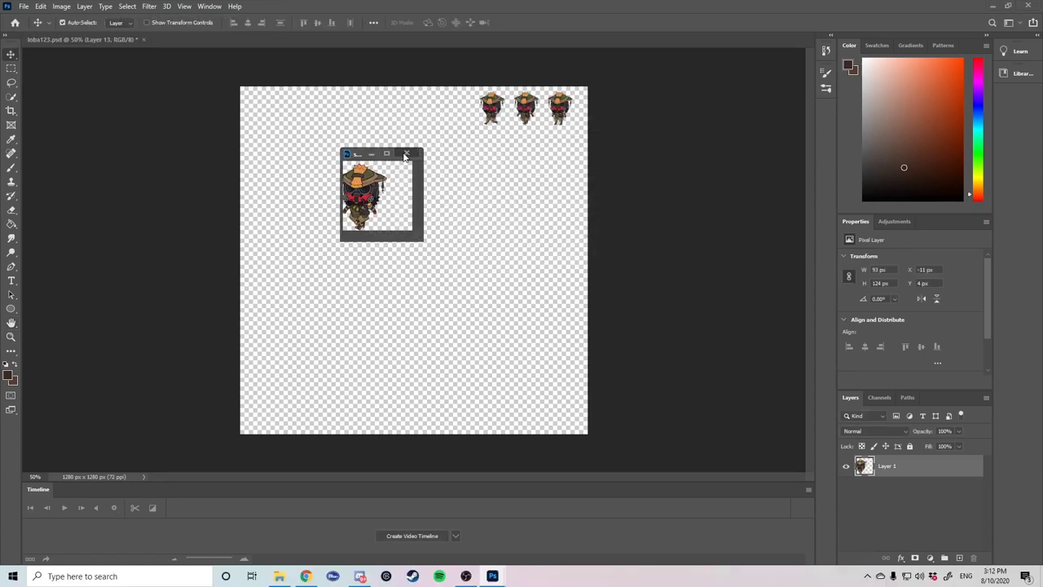
Close the floating shime2 image, saving its changes before it closes.
{"action": "left_click", "coordinate": [407, 153]}
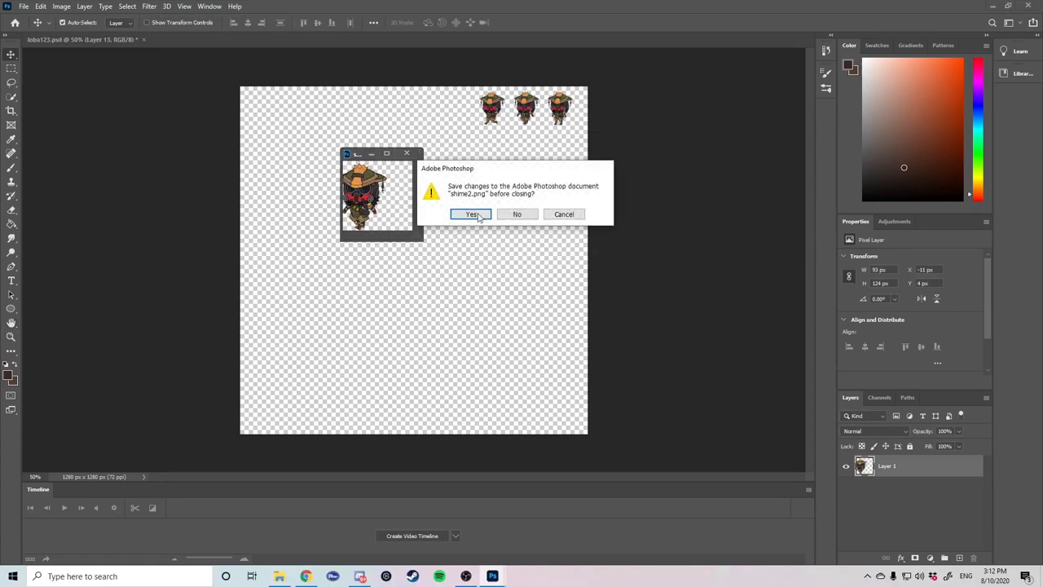
{"action": "left_click", "coordinate": [562, 215]}
{"action": "left_click", "coordinate": [411, 155]}
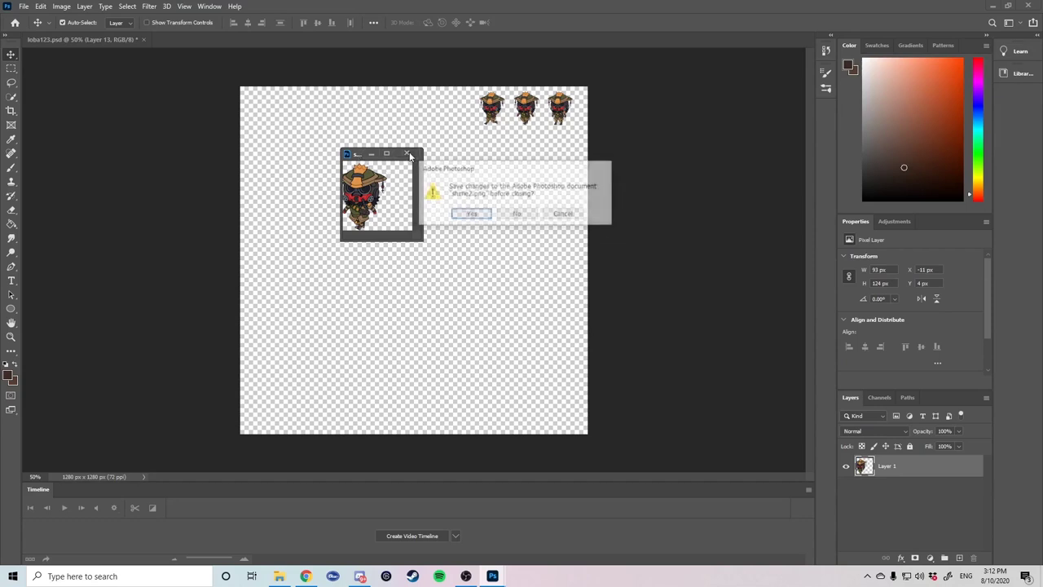
{"action": "left_click", "coordinate": [475, 214]}
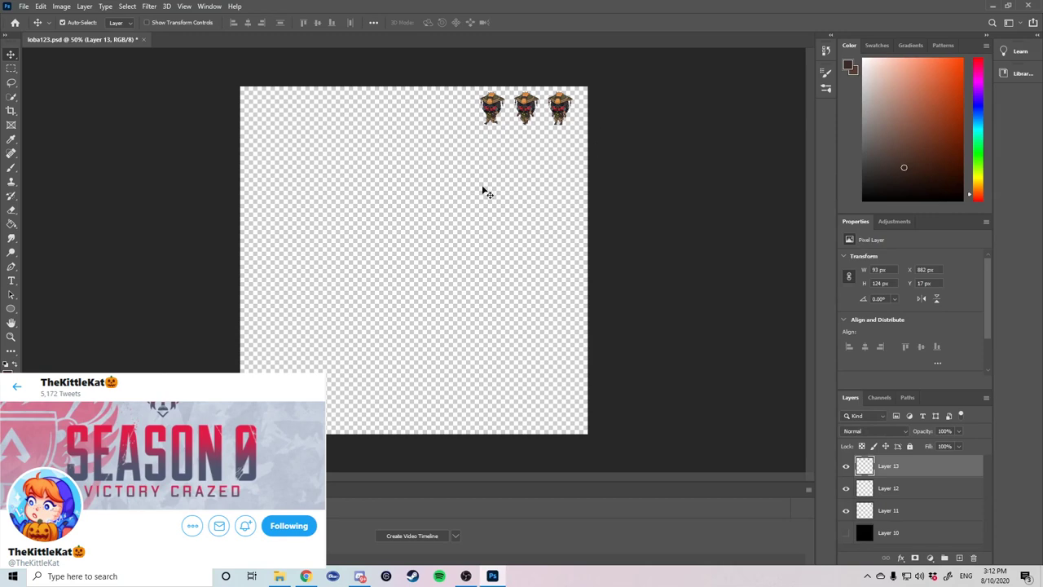
{"action": "left_click", "coordinate": [24, 6]}
Open shime37.png, drag its character onto loba123's right edge as Layer 14, and close it.
{"action": "left_click", "coordinate": [37, 33]}
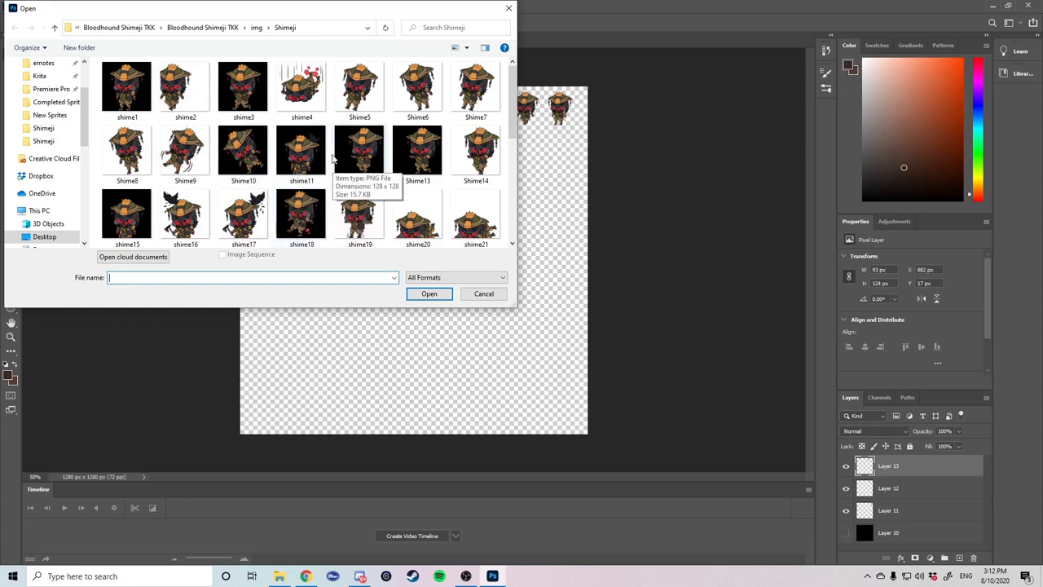
{"action": "scroll", "coordinate": [332, 159], "scroll_direction": "down", "scroll_amount": 1}
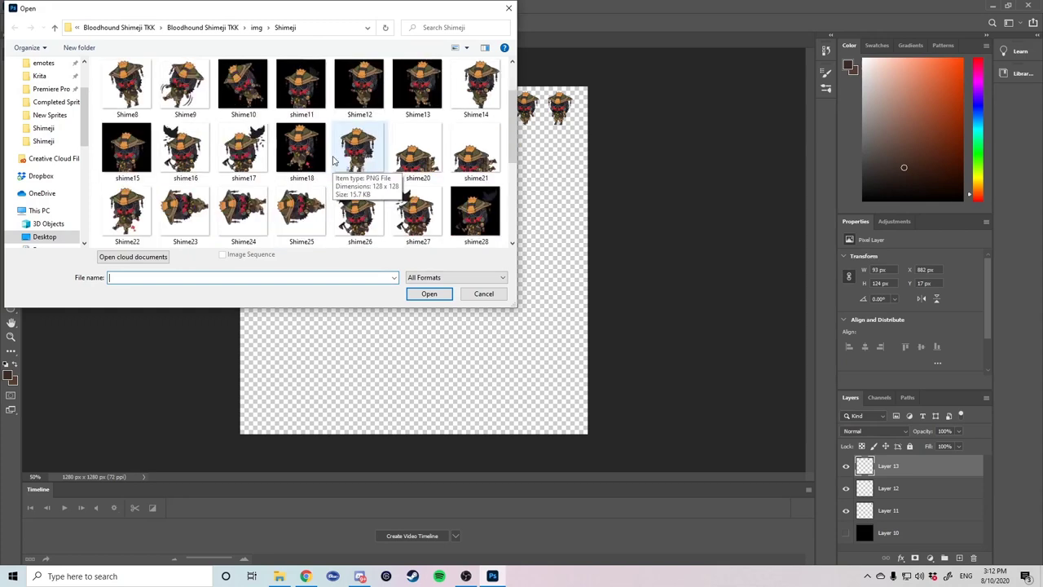
{"action": "scroll", "coordinate": [334, 159], "scroll_direction": "down", "scroll_amount": 1}
{"action": "scroll", "coordinate": [326, 171], "scroll_direction": "down", "scroll_amount": 1}
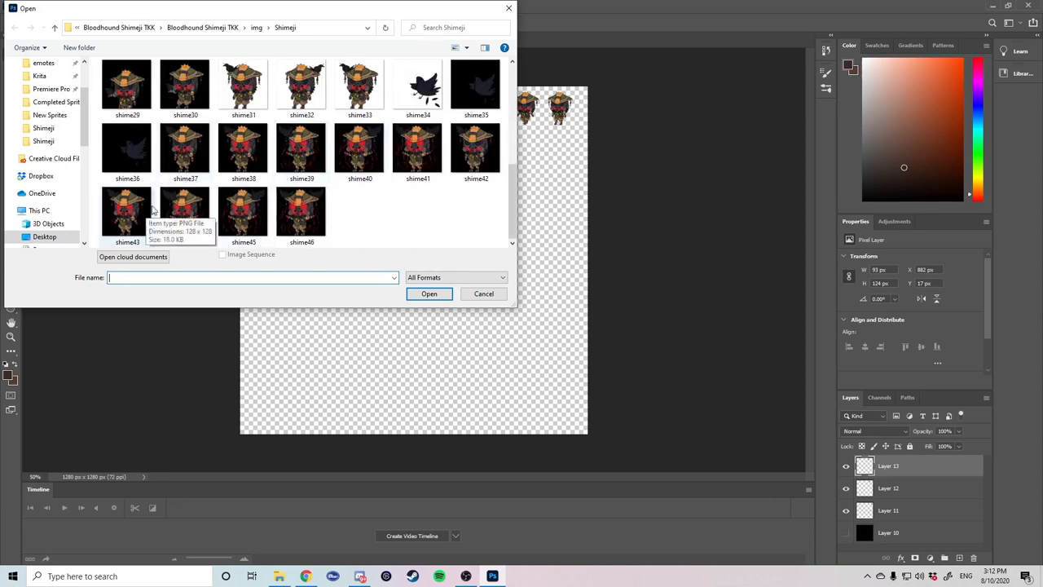
{"action": "left_click", "coordinate": [185, 151]}
{"action": "left_click", "coordinate": [429, 293]}
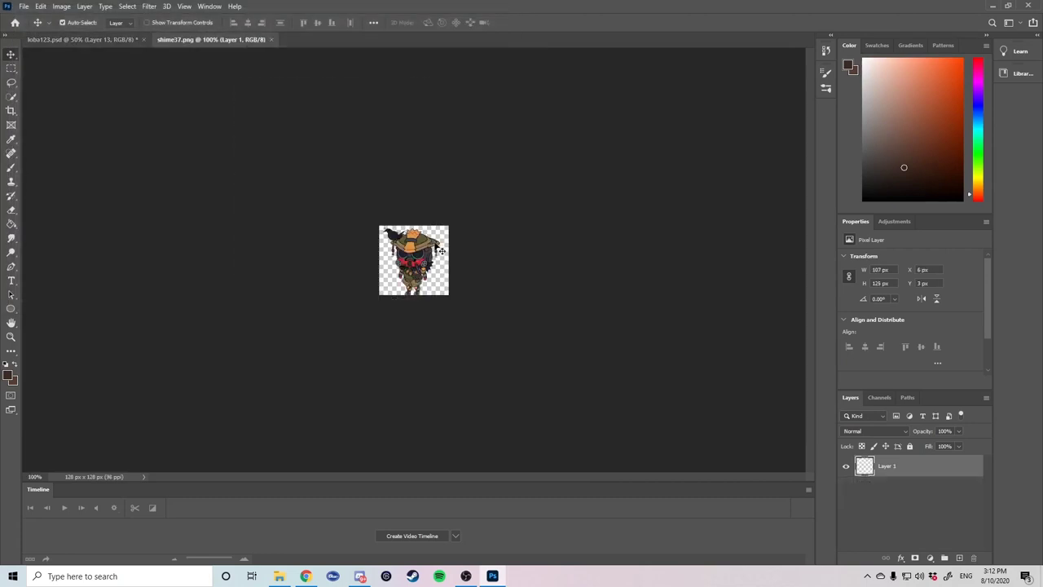
{"action": "left_click_drag", "start_coordinate": [213, 39], "coordinate": [615, 171]}
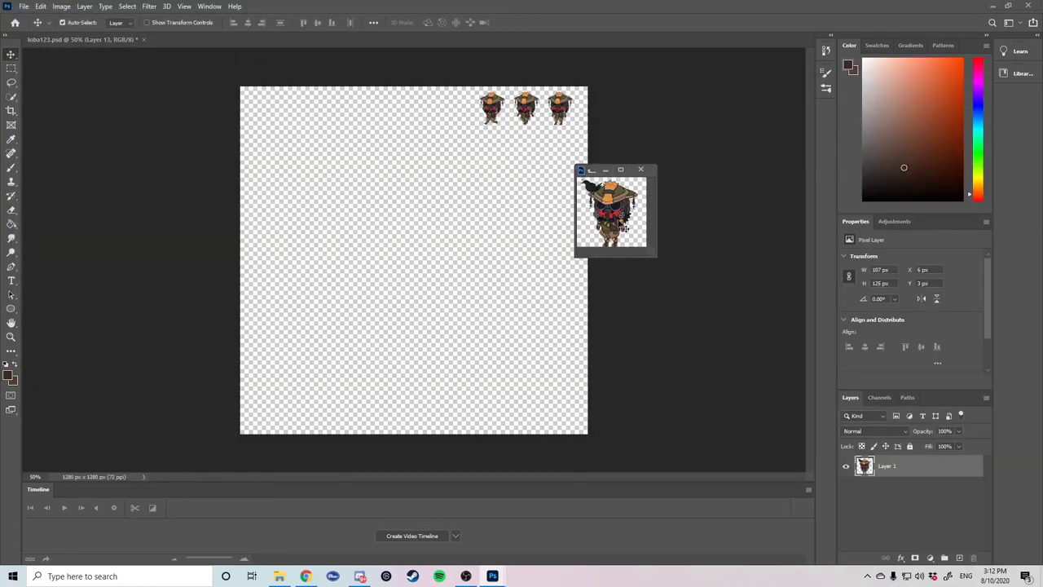
{"action": "left_click_drag", "start_coordinate": [624, 226], "coordinate": [572, 273]}
{"action": "left_click", "coordinate": [641, 170]}
Open Shime12 through Shime14 together and float Shime12 and Shime13 in their own windows.
{"action": "left_click", "coordinate": [24, 6]}
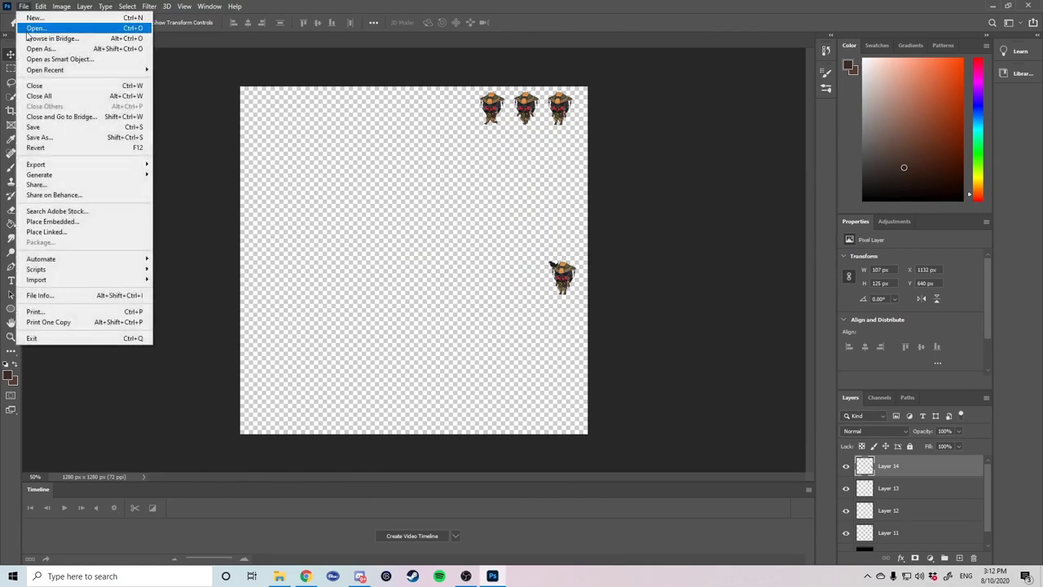
{"action": "left_click", "coordinate": [42, 29]}
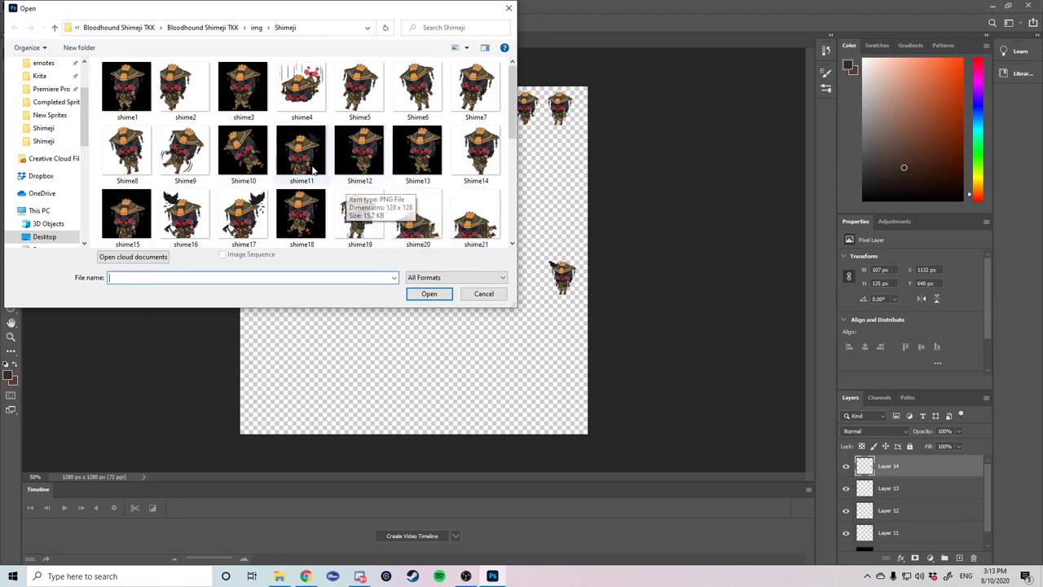
{"action": "left_click", "coordinate": [363, 166]}
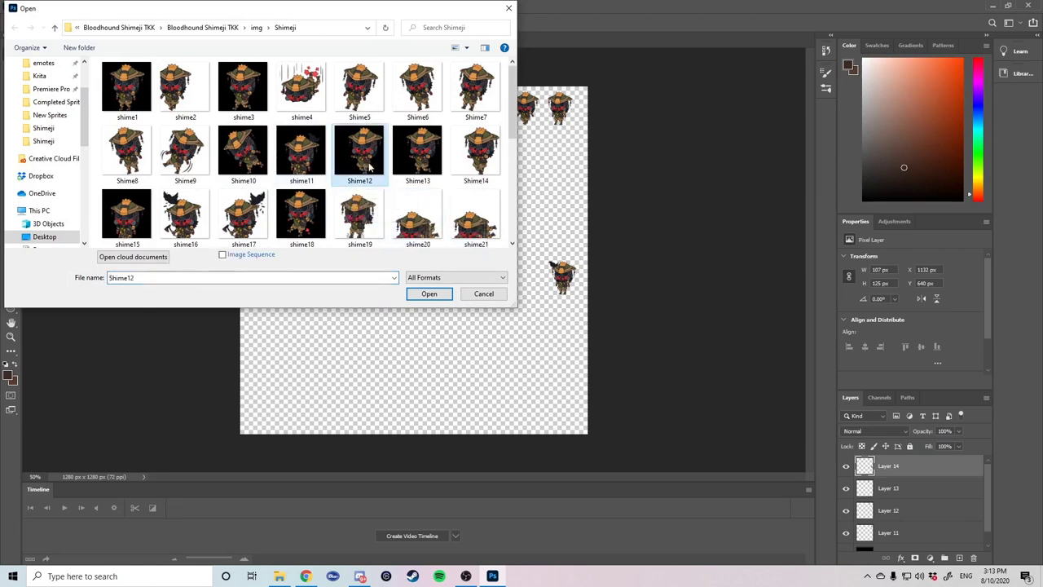
{"action": "left_click", "coordinate": [476, 163], "text": "shift"}
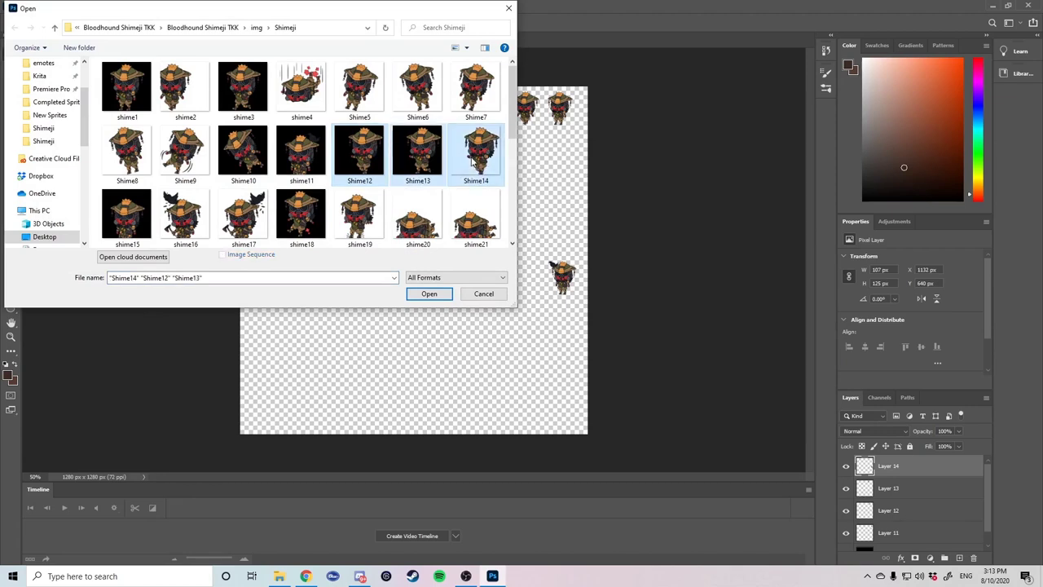
{"action": "left_click", "coordinate": [429, 295]}
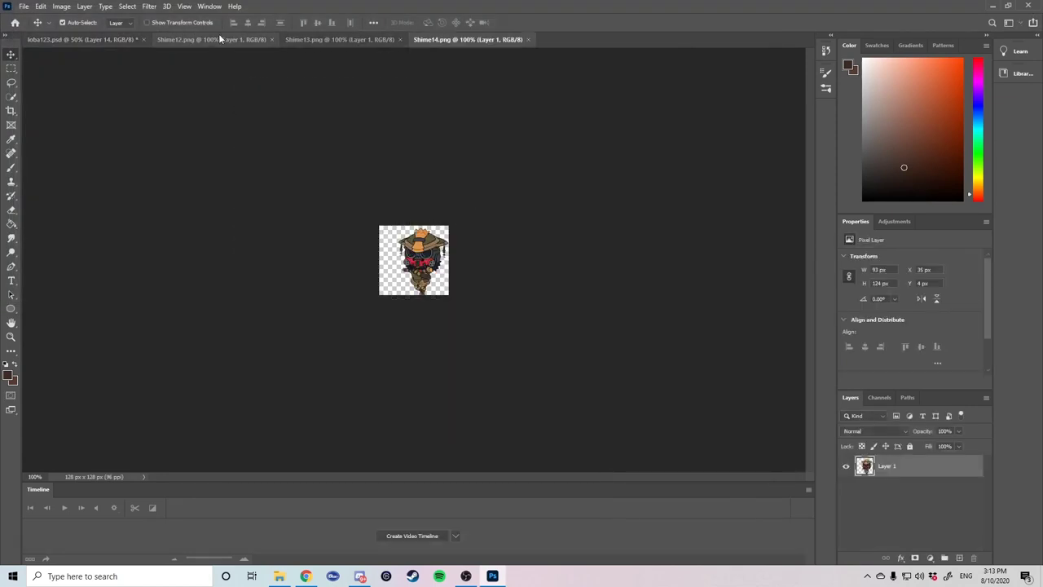
{"action": "left_click_drag", "start_coordinate": [221, 40], "coordinate": [568, 220]}
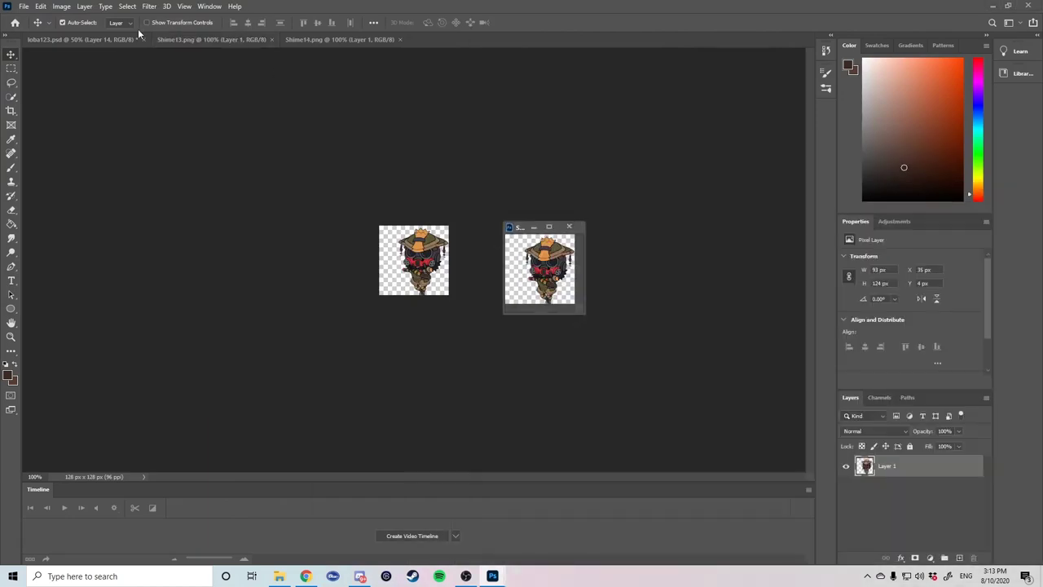
{"action": "left_click_drag", "start_coordinate": [232, 39], "coordinate": [292, 84]}
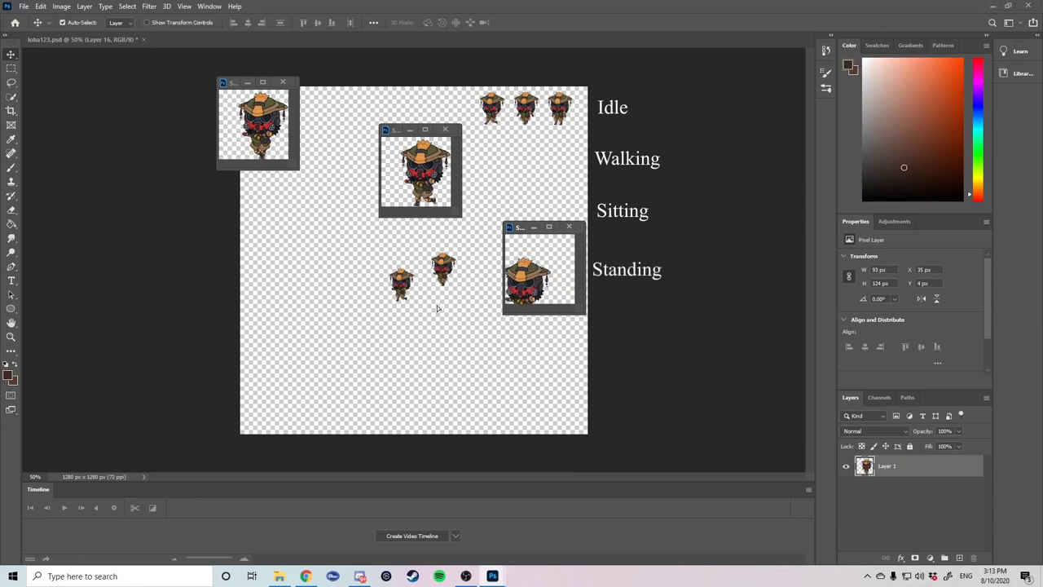
Close the three floating sprite image windows.
{"action": "left_click", "coordinate": [570, 228]}
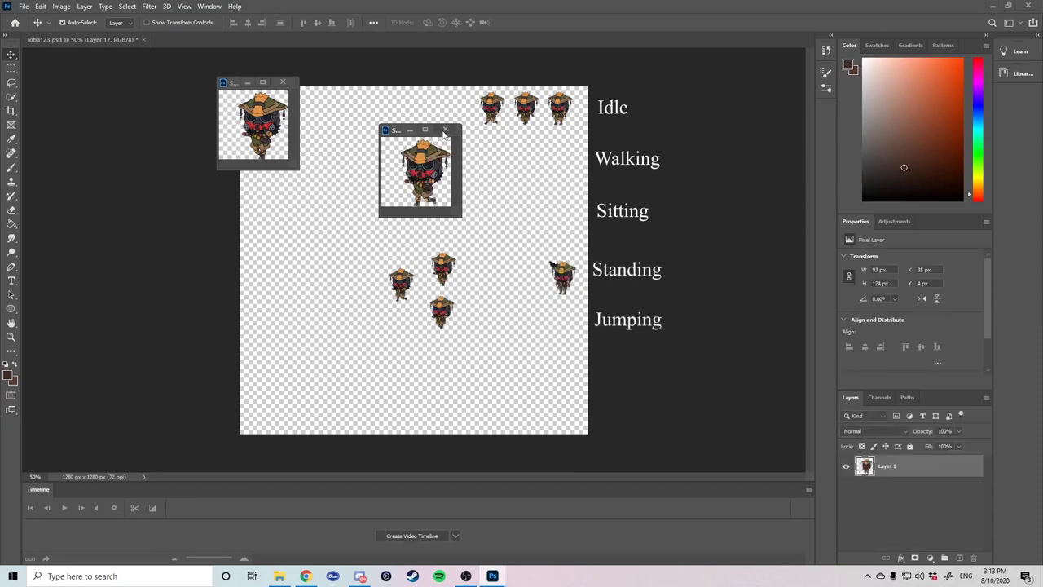
{"action": "left_click", "coordinate": [445, 129]}
{"action": "left_click", "coordinate": [282, 82]}
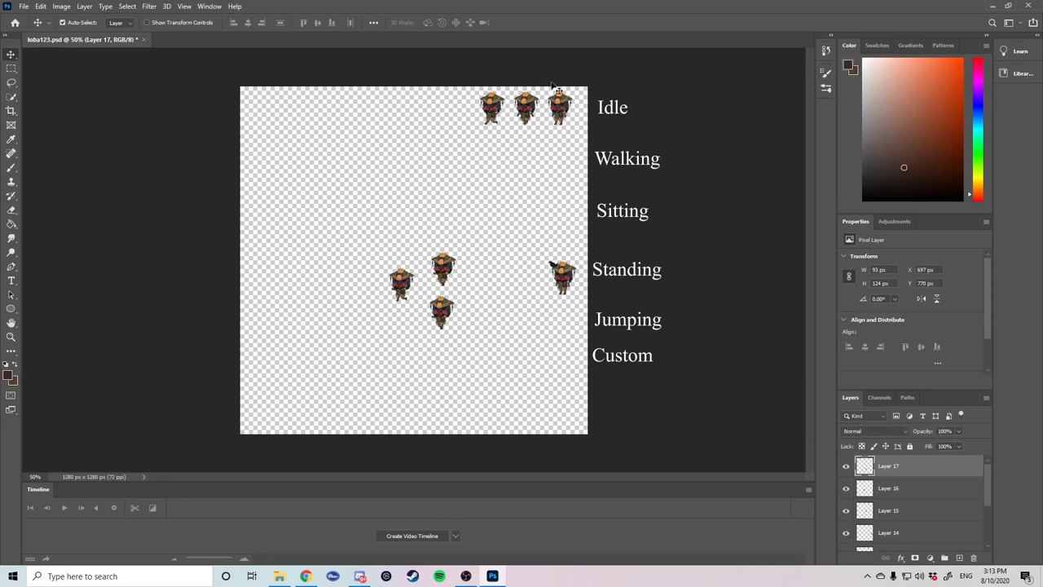
Select the three idle sprites at top right, move them lower, and deselect.
{"action": "left_click_drag", "start_coordinate": [612, 70], "coordinate": [479, 142]}
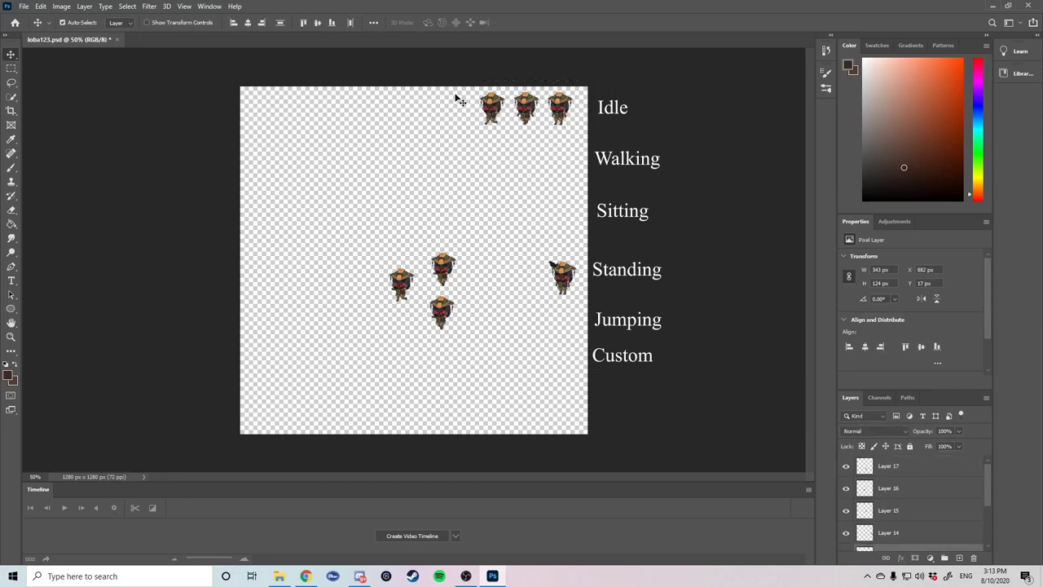
{"action": "left_click_drag", "start_coordinate": [538, 111], "coordinate": [537, 154]}
{"action": "left_click", "coordinate": [417, 251]}
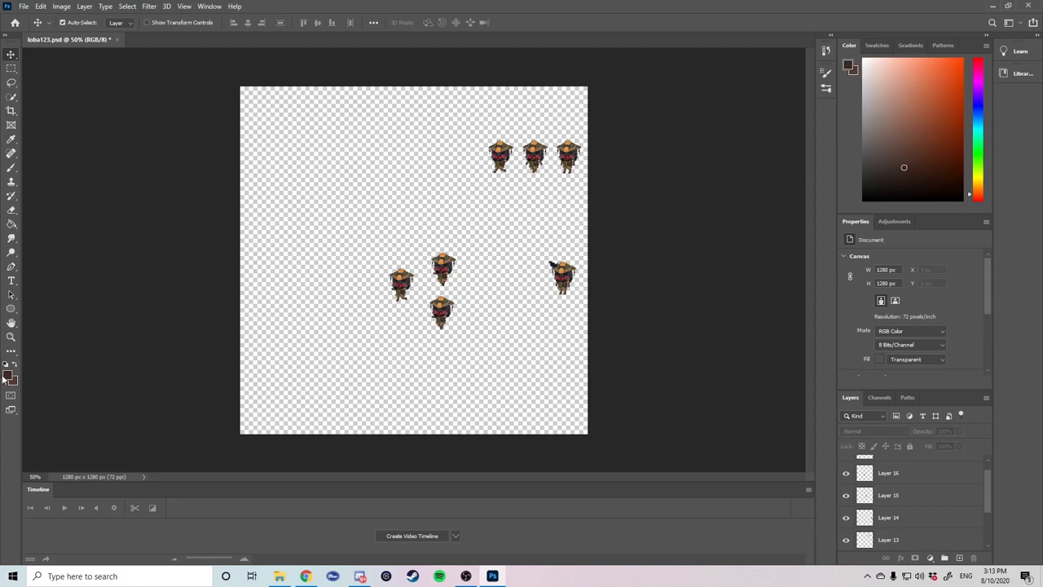
Zoom the canvas to 100% and float shime28 in its own window.
{"action": "left_click", "coordinate": [11, 337]}
{"action": "left_click_drag", "start_coordinate": [353, 326], "coordinate": [642, 279]}
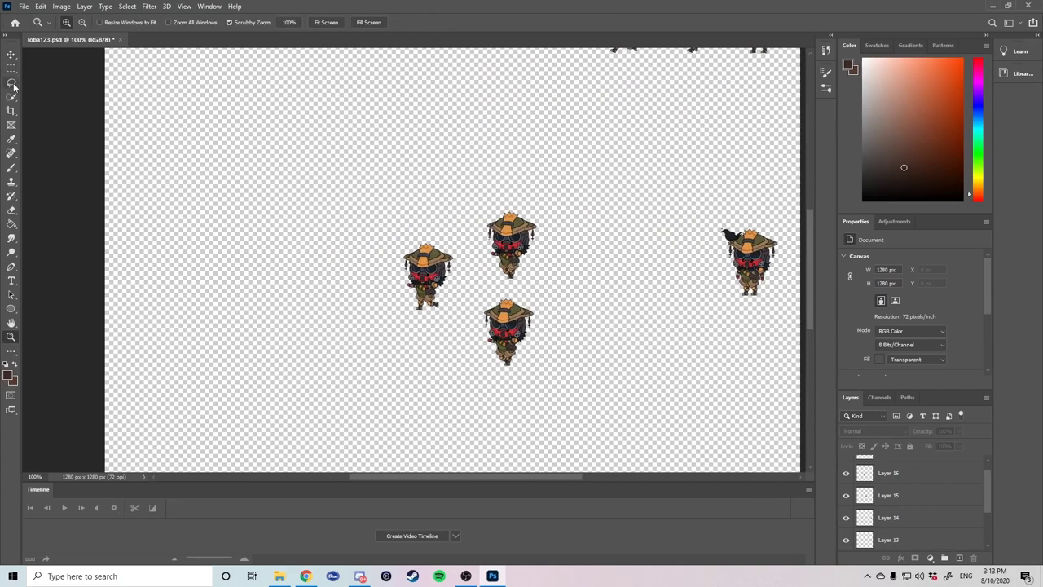
{"action": "left_click", "coordinate": [11, 56]}
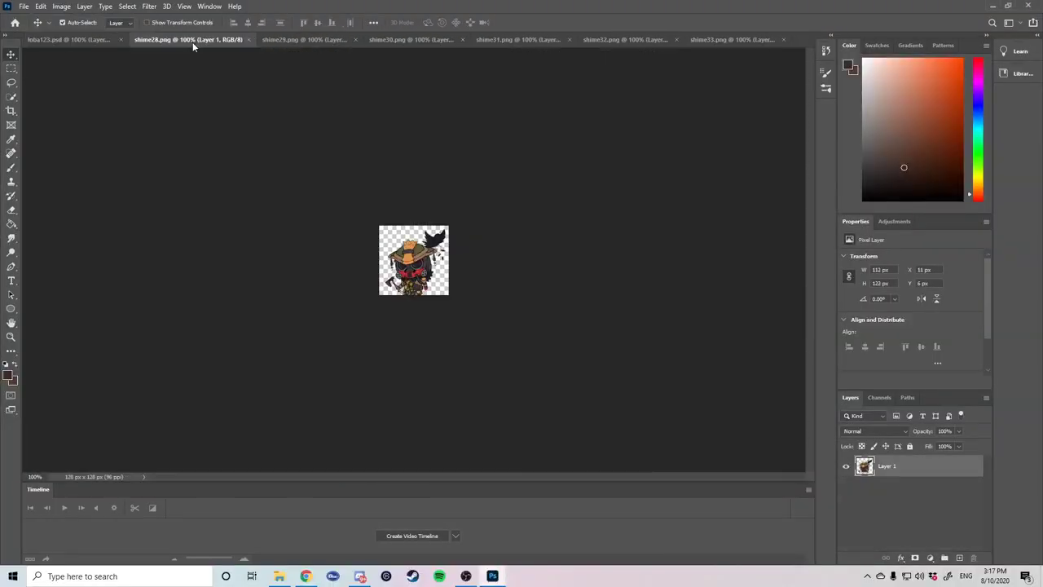
{"action": "left_click_drag", "start_coordinate": [192, 46], "coordinate": [308, 185]}
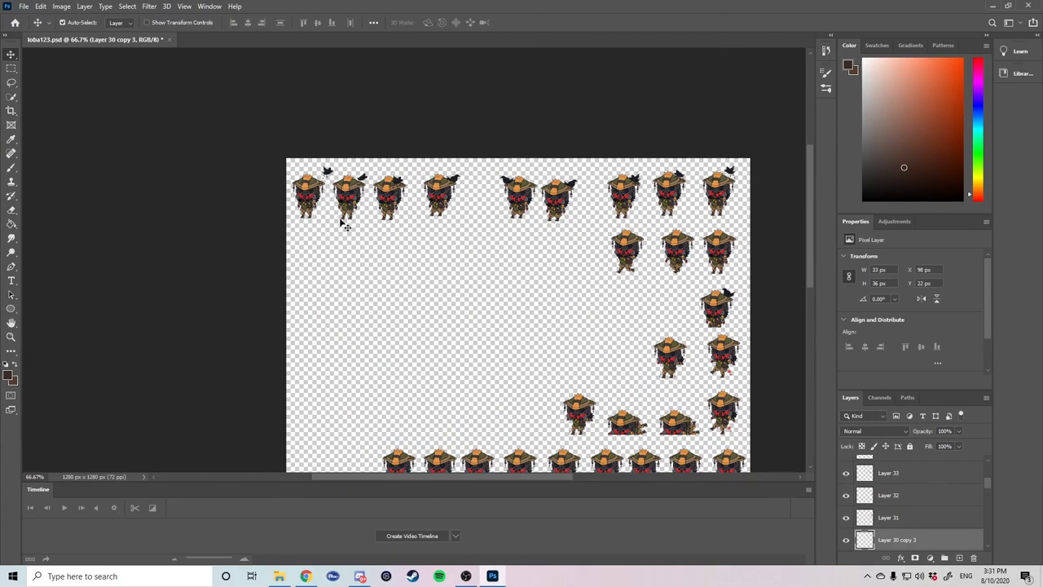
Quick-export the loba123 sprite sheet as a PNG.
{"action": "left_click", "coordinate": [24, 7]}
{"action": "mouse_move", "coordinate": [58, 168]}
{"action": "left_click", "coordinate": [186, 164]}
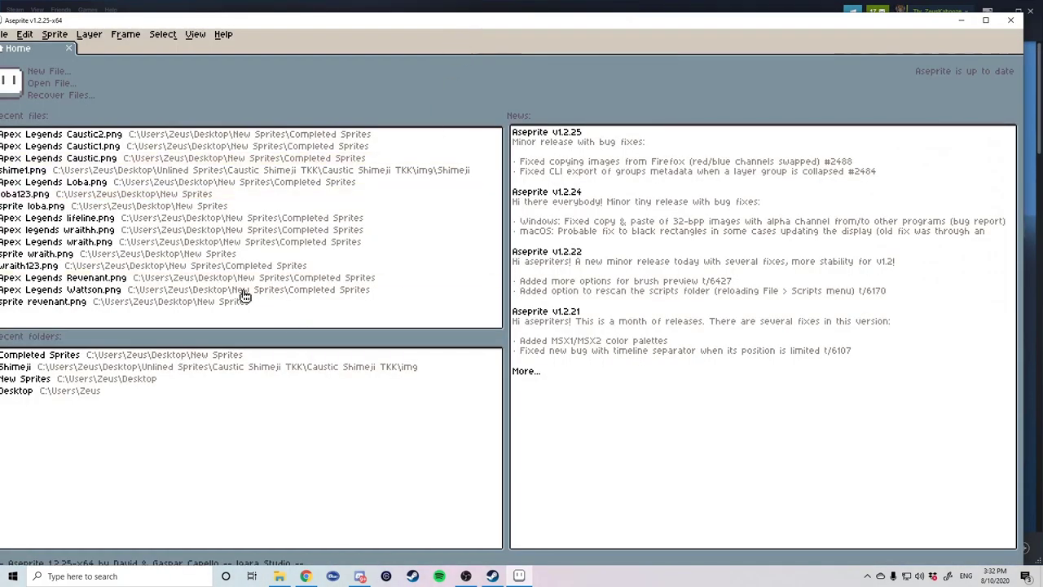
Maximize Aseprite and browse the Open dialog to the New Sprites folder.
{"action": "left_click_drag", "start_coordinate": [257, 21], "coordinate": [266, 13]}
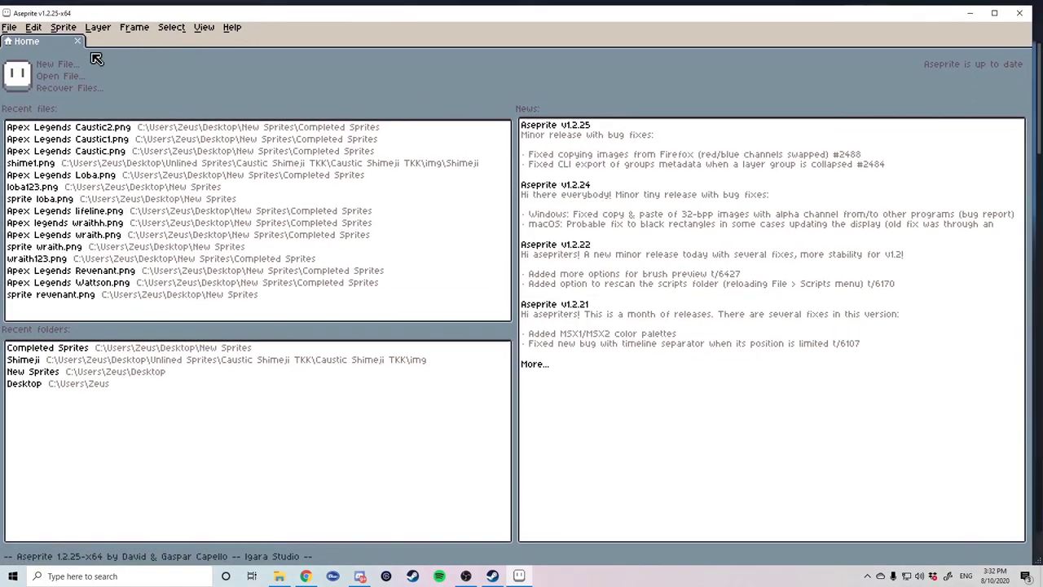
{"action": "left_click", "coordinate": [9, 27]}
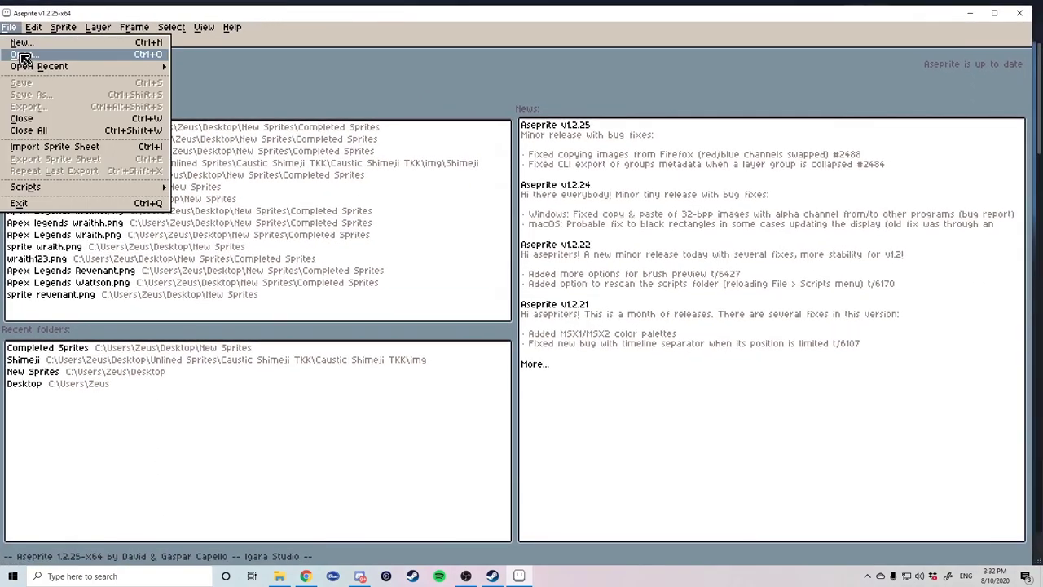
{"action": "left_click", "coordinate": [20, 53]}
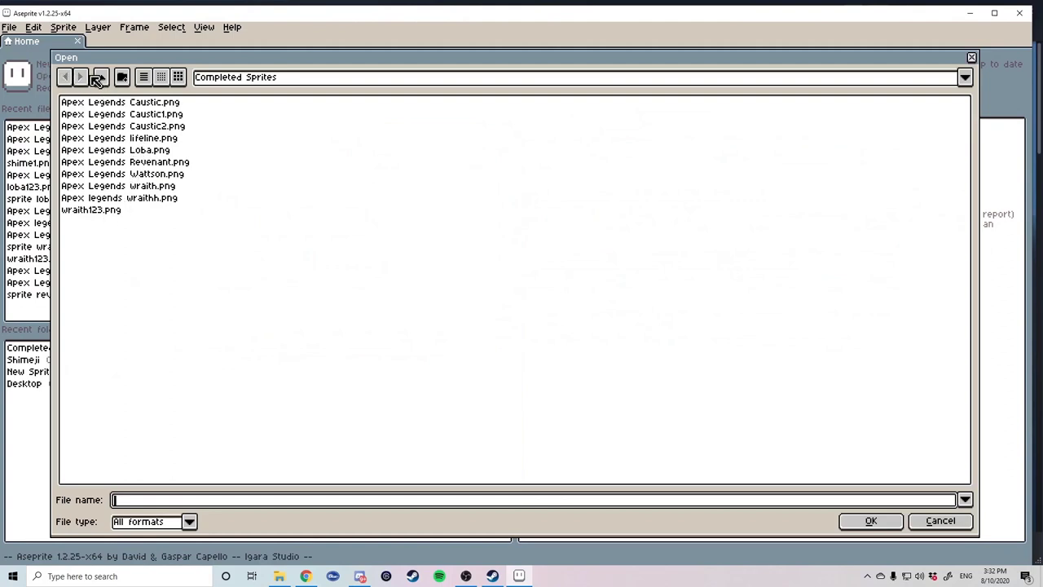
{"action": "left_click", "coordinate": [235, 76]}
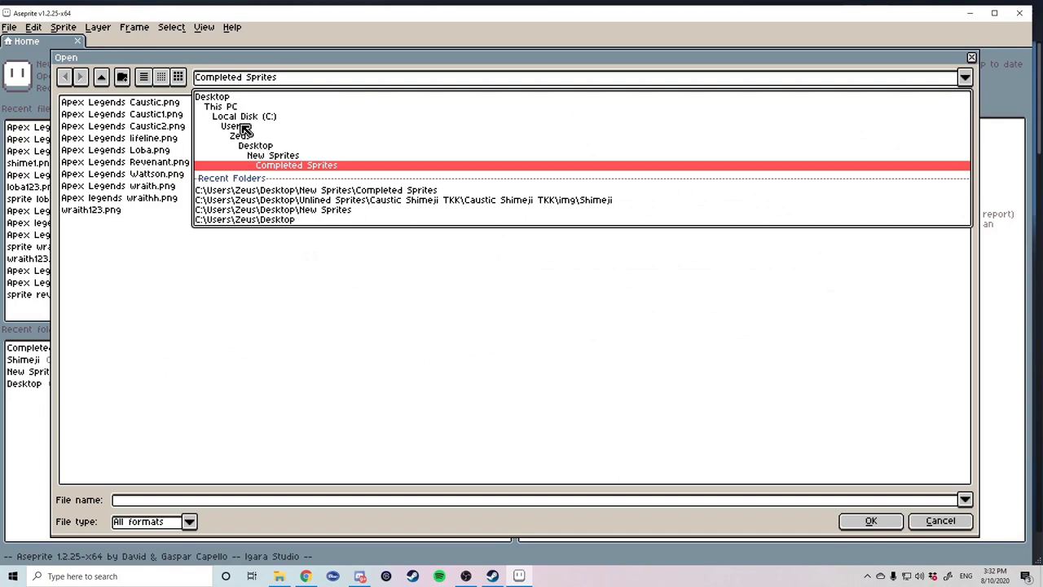
{"action": "left_click", "coordinate": [285, 157]}
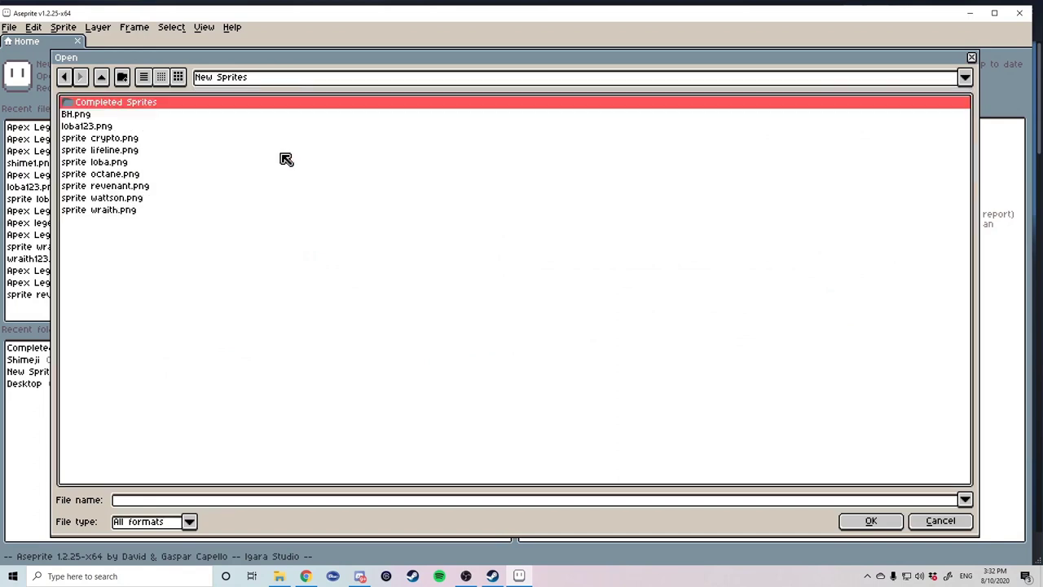
Open BH.png and undo the accidental pencil mark.
{"action": "left_click", "coordinate": [84, 115]}
{"action": "left_click", "coordinate": [871, 521]}
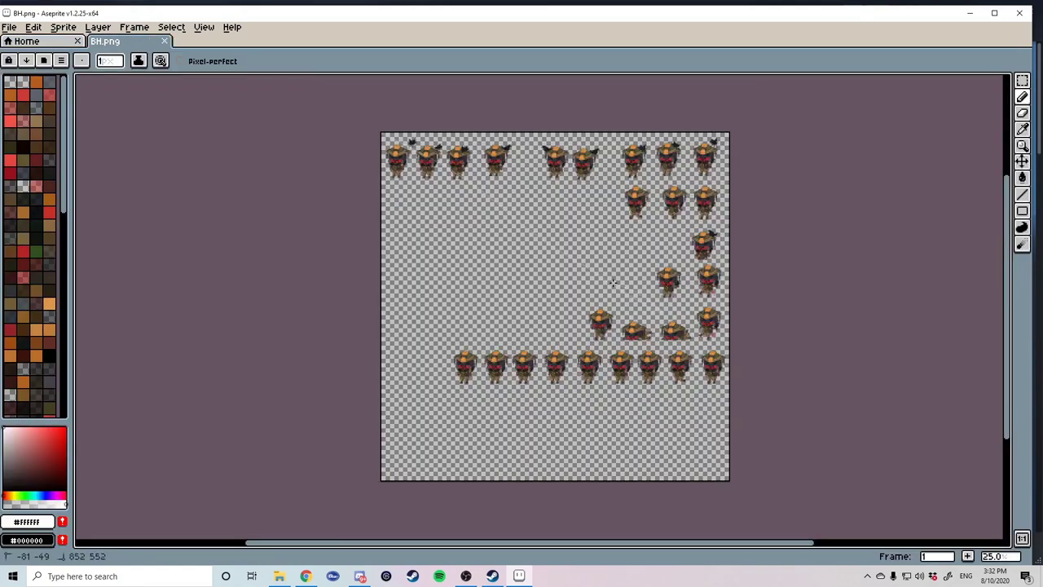
{"action": "left_click", "coordinate": [601, 261]}
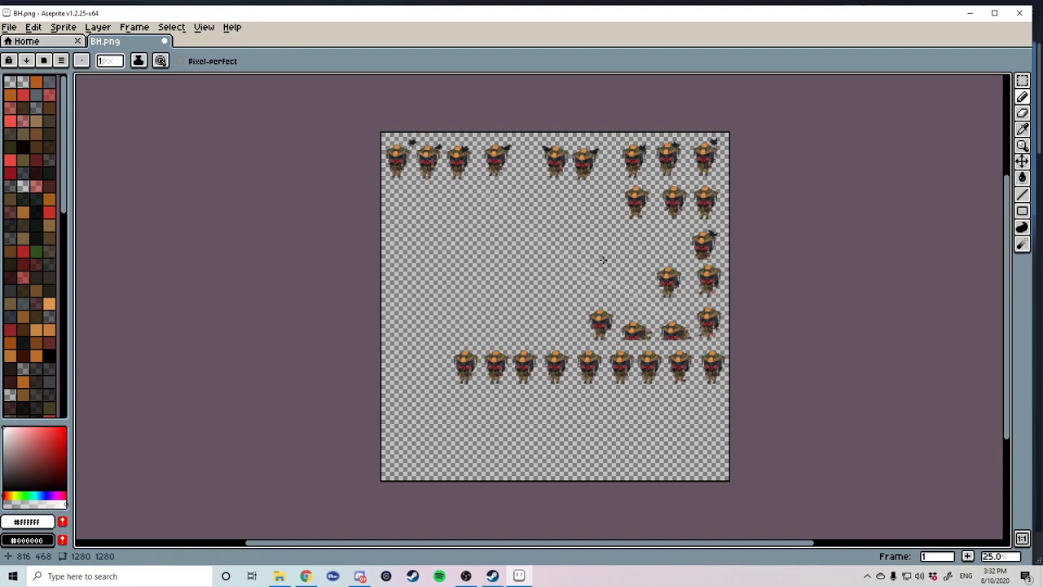
{"action": "key", "text": "ctrl+z"}
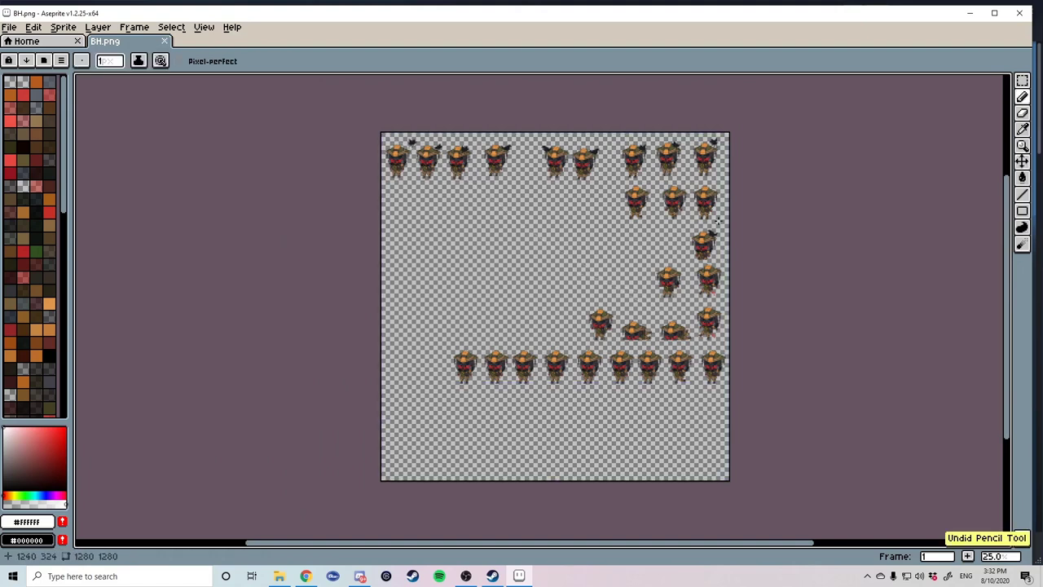
Select the sprite rows and flip them horizontally with Edit > Flip Horizontal, then deselect.
{"action": "key", "text": "w"}
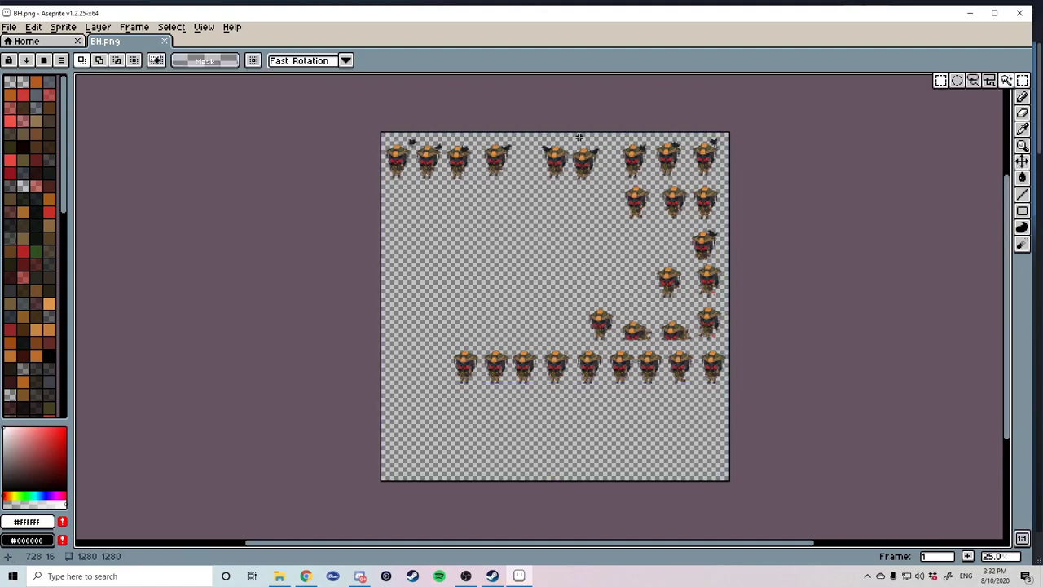
{"action": "left_click_drag", "start_coordinate": [349, 106], "coordinate": [761, 425]}
{"action": "left_click", "coordinate": [33, 27]}
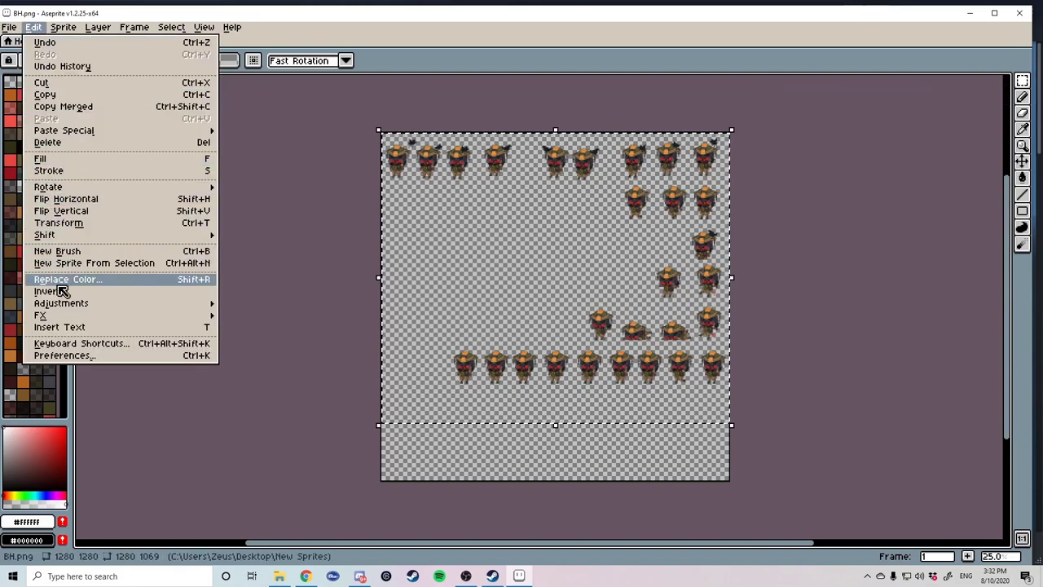
{"action": "left_click", "coordinate": [78, 199]}
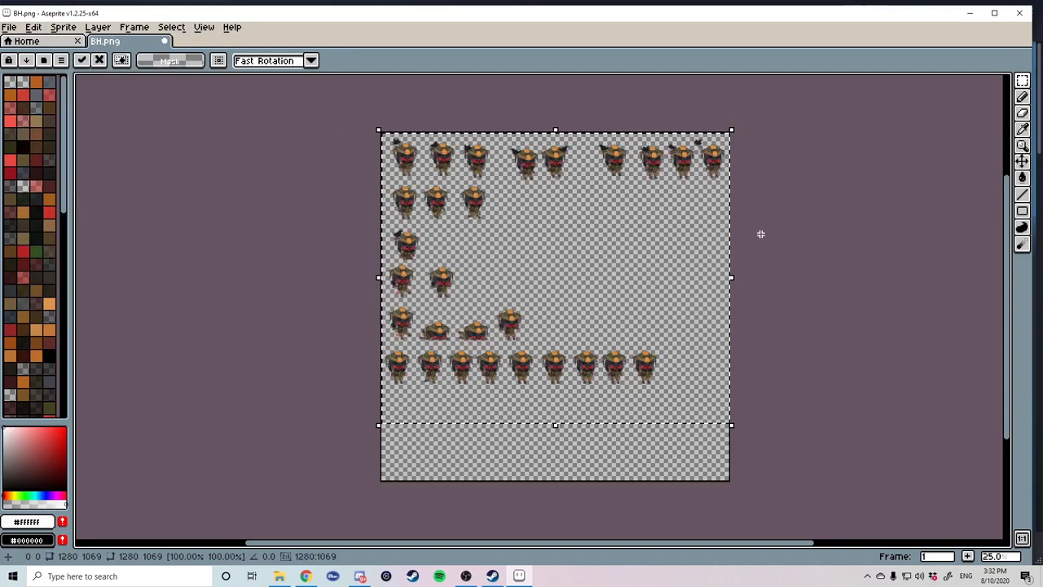
{"action": "left_click", "coordinate": [807, 225]}
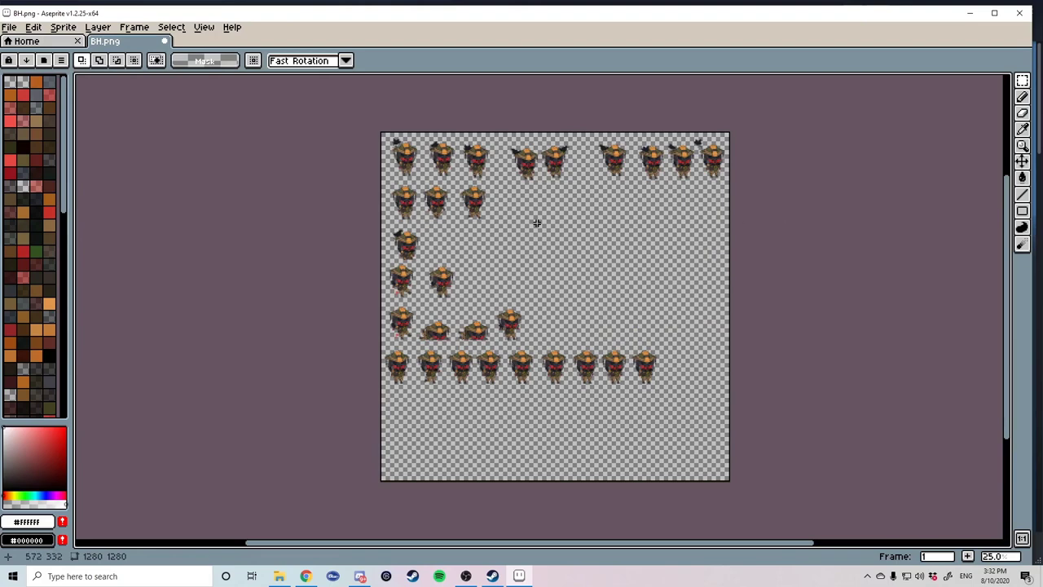
{"action": "scroll", "coordinate": [533, 222], "scroll_direction": "up", "scroll_amount": 1}
{"action": "scroll", "coordinate": [533, 223], "scroll_direction": "up", "scroll_amount": 1}
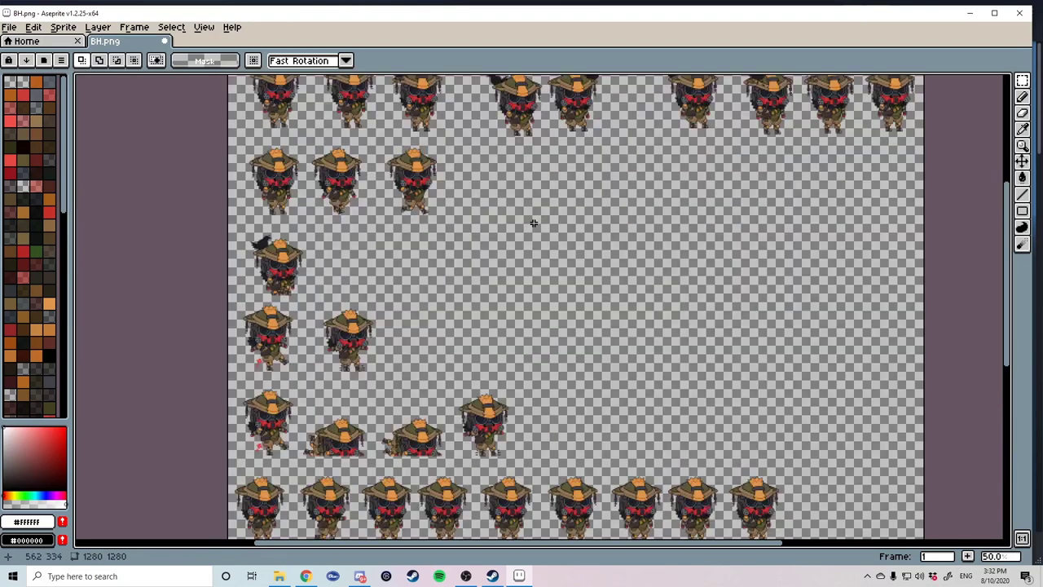
{"action": "scroll", "coordinate": [528, 220], "scroll_direction": "down", "scroll_amount": 1}
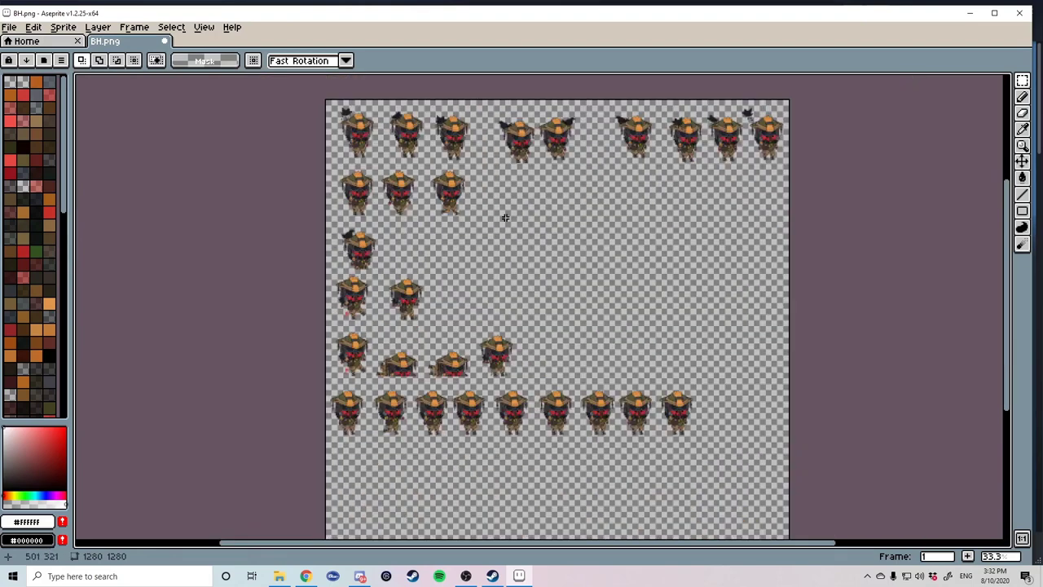
Set the grid to 120 width and 120 height in View > Grid > Grid Settings.
{"action": "left_click", "coordinate": [204, 27]}
{"action": "mouse_move", "coordinate": [269, 87]}
{"action": "left_click", "coordinate": [363, 90]}
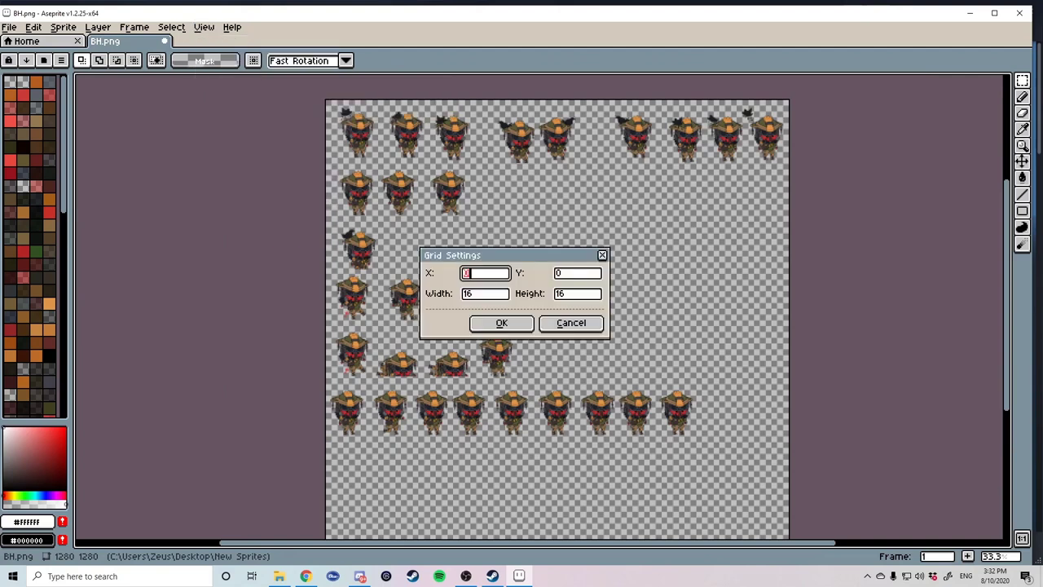
{"action": "left_click", "coordinate": [486, 294]}
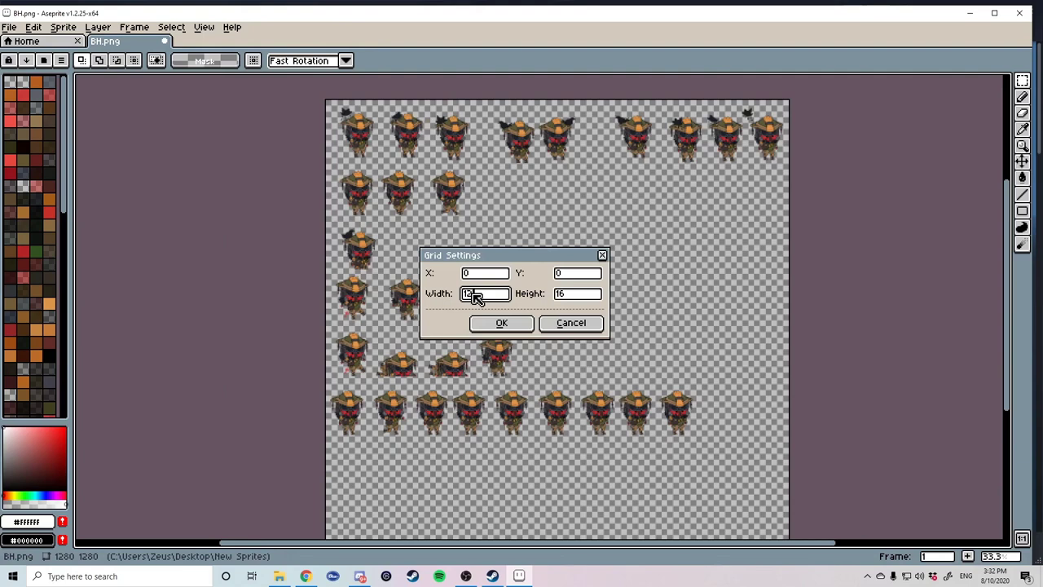
{"action": "key", "text": "Tab"}
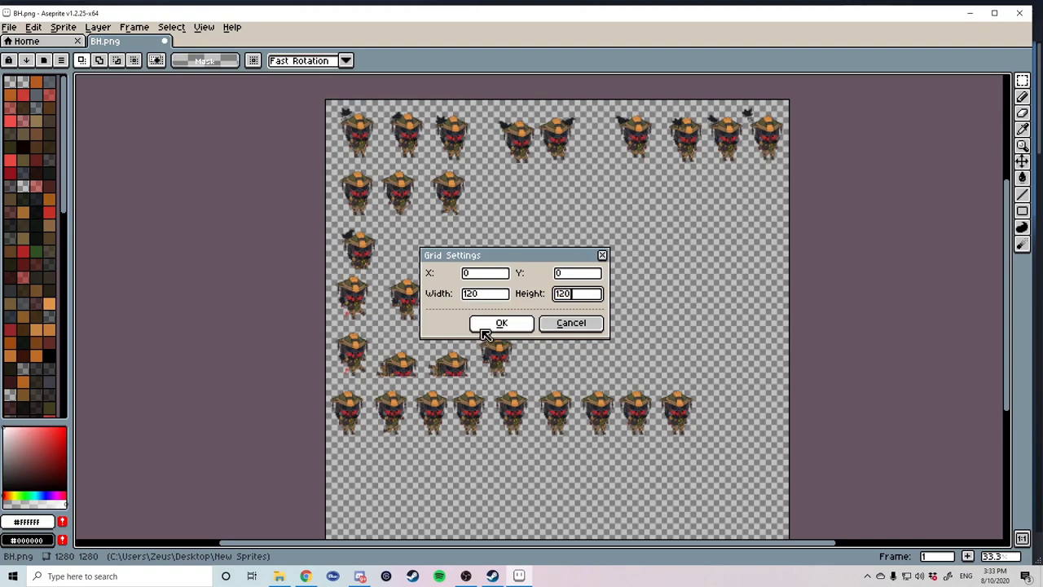
{"action": "left_click", "coordinate": [492, 323]}
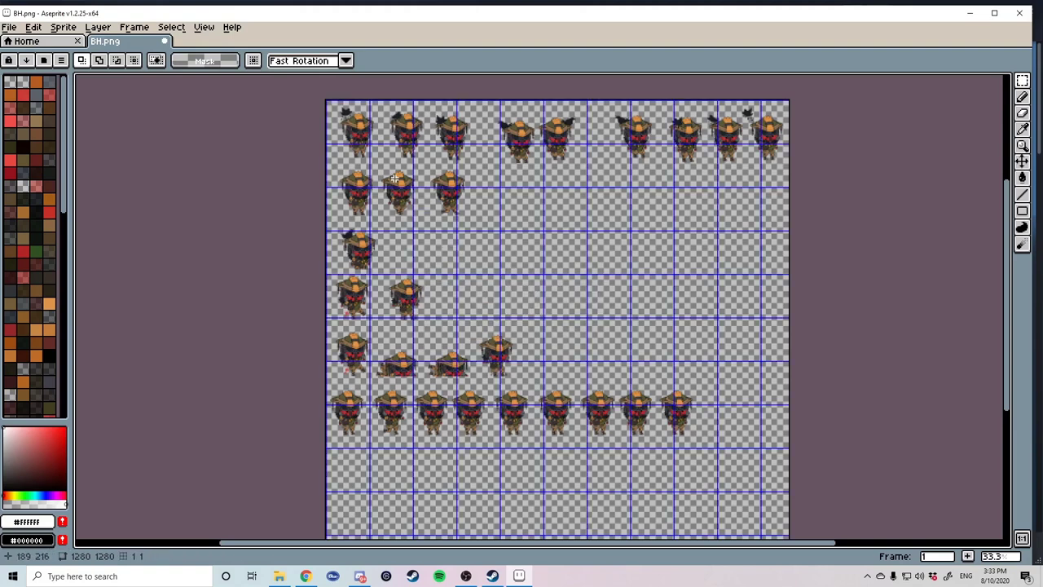
Select the entire sprite sheet and nudge it left and up with the arrow keys.
{"action": "scroll", "coordinate": [372, 158], "scroll_direction": "up", "scroll_amount": 1}
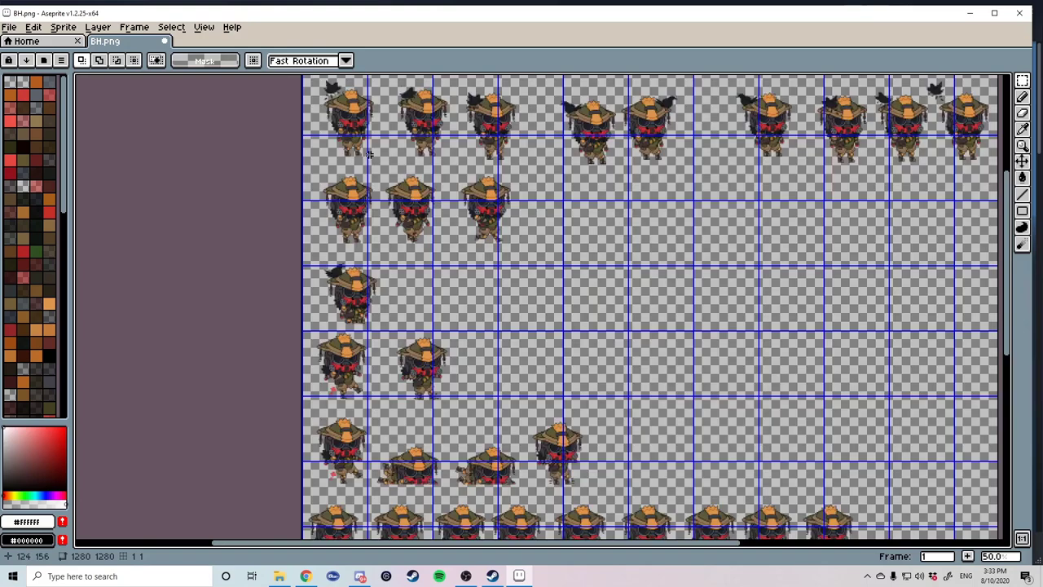
{"action": "scroll", "coordinate": [370, 155], "scroll_direction": "down", "scroll_amount": 1}
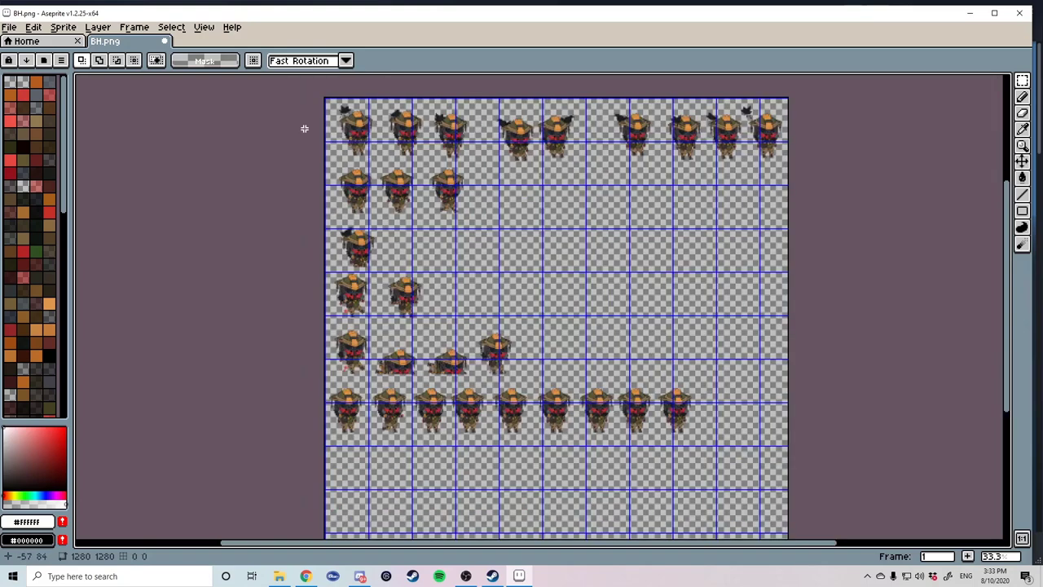
{"action": "left_click_drag", "start_coordinate": [304, 91], "coordinate": [843, 492]}
{"action": "key", "text": "Left"}
{"action": "key", "text": "Left"}
{"action": "key", "text": "Left"}
{"action": "key", "text": "Left"}
{"action": "key", "text": "Left"}
{"action": "key", "text": "Left"}
{"action": "key", "text": "Left"}
{"action": "key", "text": "Left"}
{"action": "key", "text": "Left"}
{"action": "key", "text": "Left"}
{"action": "key", "text": "Left"}
{"action": "key", "text": "Left"}
{"action": "key", "text": "Left"}
{"action": "key", "text": "Left"}
{"action": "key", "text": "Left"}
{"action": "key", "text": "Left"}
{"action": "key", "text": "Left"}
{"action": "key", "text": "Left"}
{"action": "key", "text": "Left"}
{"action": "key", "text": "Left"}
{"action": "key", "text": "Up"}
{"action": "key", "text": "Up"}
{"action": "key", "text": "Up"}
{"action": "key", "text": "Up"}
{"action": "key", "text": "Up"}
{"action": "key", "text": "Up"}
{"action": "key", "text": "Up"}
{"action": "key", "text": "Up"}
{"action": "key", "text": "Up"}
{"action": "key", "text": "Up"}
{"action": "key", "text": "Up"}
{"action": "key", "text": "Up"}
{"action": "key", "text": "Up"}
{"action": "key", "text": "Up"}
{"action": "key", "text": "Up"}
{"action": "key", "text": "Up"}
{"action": "key", "text": "Up"}
{"action": "key", "text": "Up"}
{"action": "key", "text": "Up"}
{"action": "key", "text": "Up"}
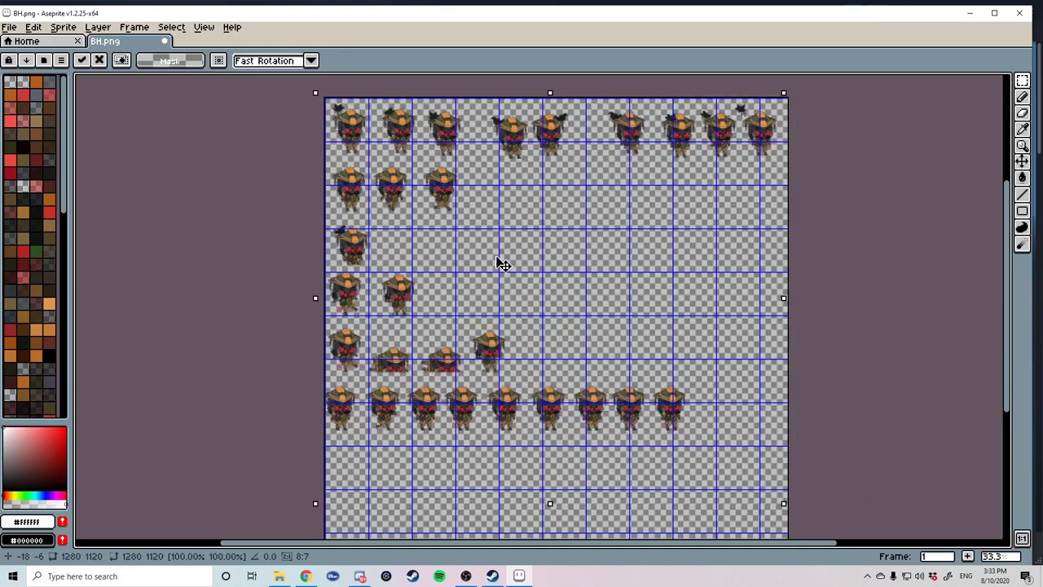
{"action": "key", "text": "Up"}
{"action": "key", "text": "Up"}
{"action": "key", "text": "Up"}
{"action": "key", "text": "Up"}
{"action": "key", "text": "Up"}
{"action": "key", "text": "Up"}
{"action": "key", "text": "Up"}
{"action": "key", "text": "Up"}
{"action": "key", "text": "Up"}
{"action": "key", "text": "Up"}
{"action": "key", "text": "Up"}
{"action": "key", "text": "Up"}
{"action": "key", "text": "Up"}
{"action": "key", "text": "Up"}
{"action": "key", "text": "Up"}
{"action": "key", "text": "Right"}
{"action": "key", "text": "Right"}
{"action": "key", "text": "Right"}
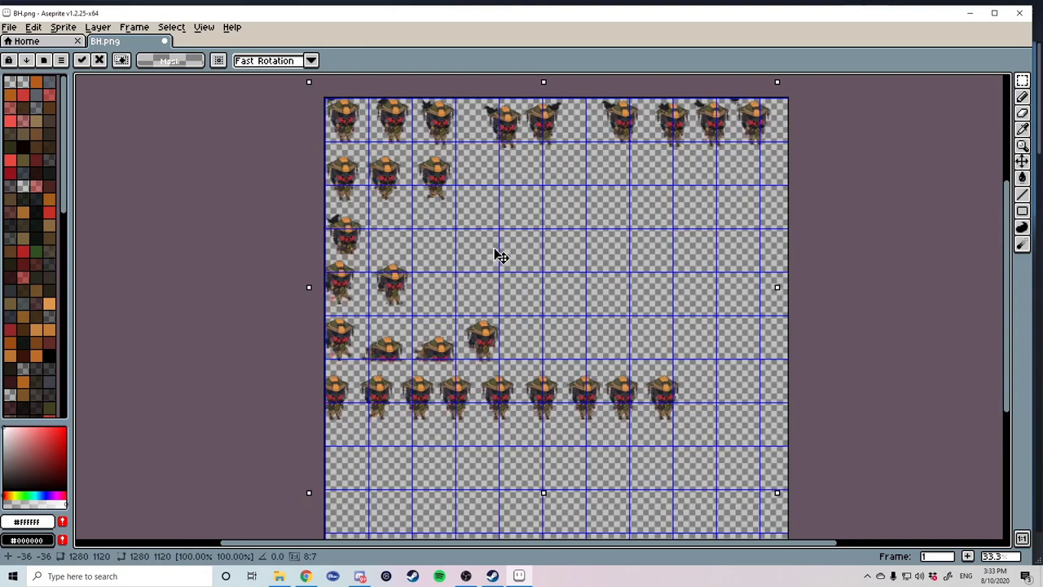
{"action": "key", "text": "Right"}
{"action": "key", "text": "Right"}
{"action": "key", "text": "Right"}
{"action": "key", "text": "Right"}
{"action": "key", "text": "Right"}
{"action": "key", "text": "Right"}
{"action": "key", "text": "Right"}
{"action": "key", "text": "Right"}
{"action": "key", "text": "Right"}
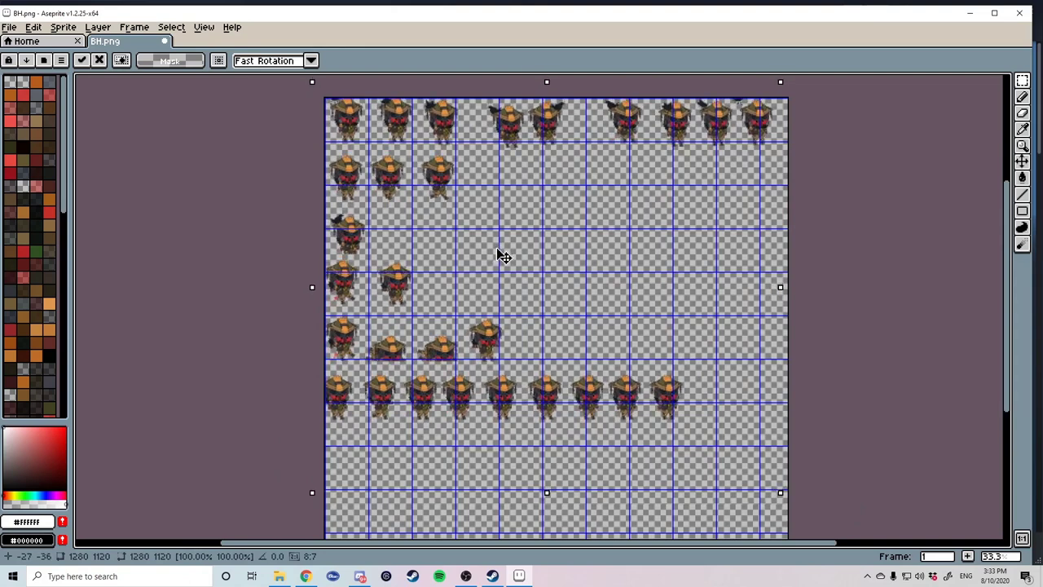
Drag the sheet into line with the 120-pixel grid cells and commit the move.
{"action": "scroll", "coordinate": [336, 146], "scroll_direction": "up", "scroll_amount": 3}
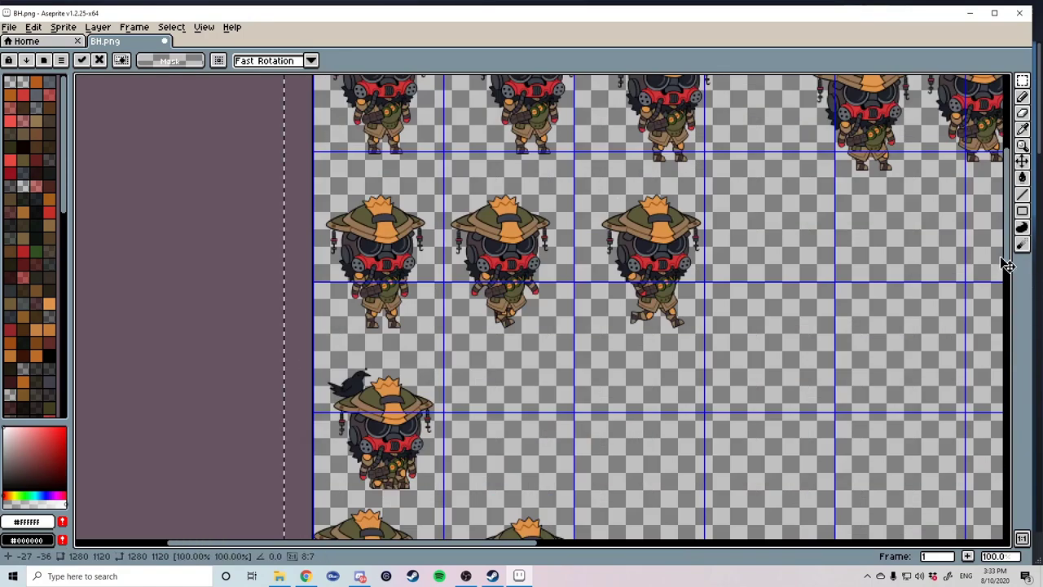
{"action": "left_click_drag", "start_coordinate": [1010, 257], "coordinate": [1011, 187]}
{"action": "mouse_move", "coordinate": [385, 234]}
{"action": "left_mouse_down"}
{"action": "mouse_move", "coordinate": [392, 251]}
{"action": "mouse_move", "coordinate": [389, 229]}
{"action": "left_mouse_up"}
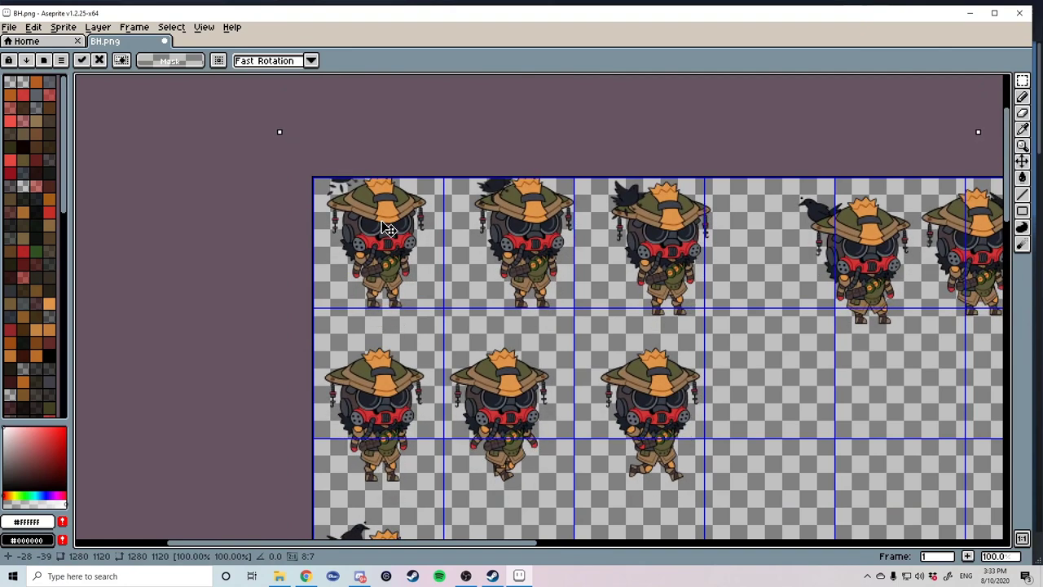
{"action": "left_click_drag", "start_coordinate": [388, 228], "coordinate": [398, 250]}
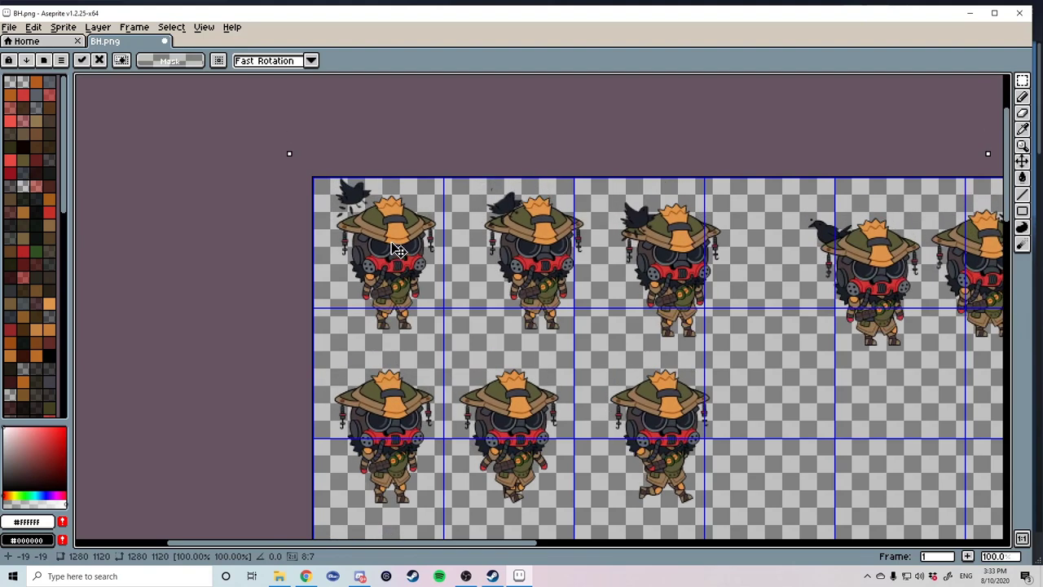
{"action": "key", "text": "Return"}
Change the grid cell size from 120 to 60 pixels for both width and height.
{"action": "left_click_drag", "start_coordinate": [235, 262], "coordinate": [347, 399]}
{"action": "left_click", "coordinate": [277, 251]}
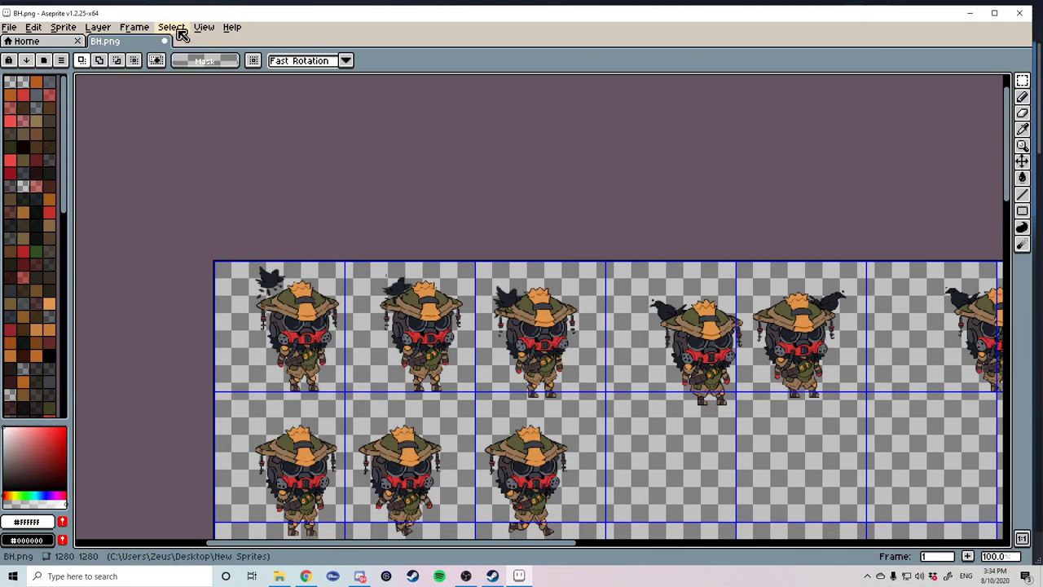
{"action": "left_click", "coordinate": [204, 27]}
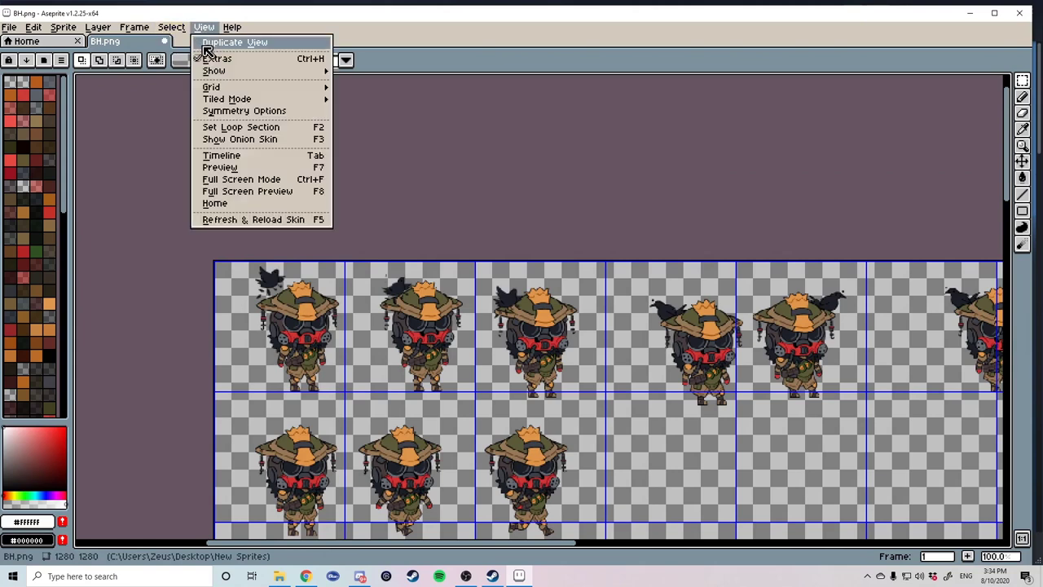
{"action": "mouse_move", "coordinate": [217, 92]}
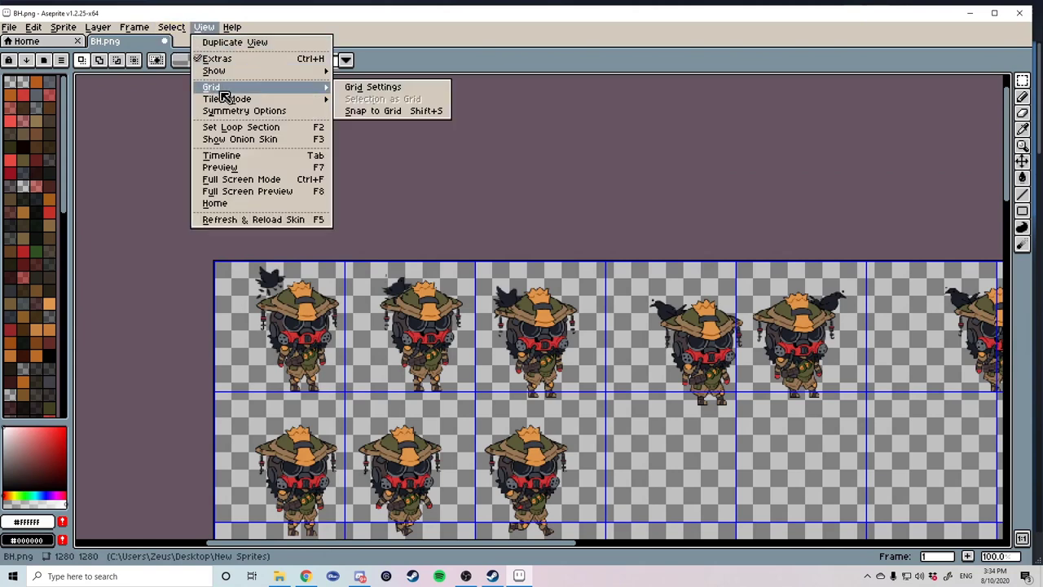
{"action": "left_click", "coordinate": [380, 88]}
{"action": "left_click", "coordinate": [494, 296]}
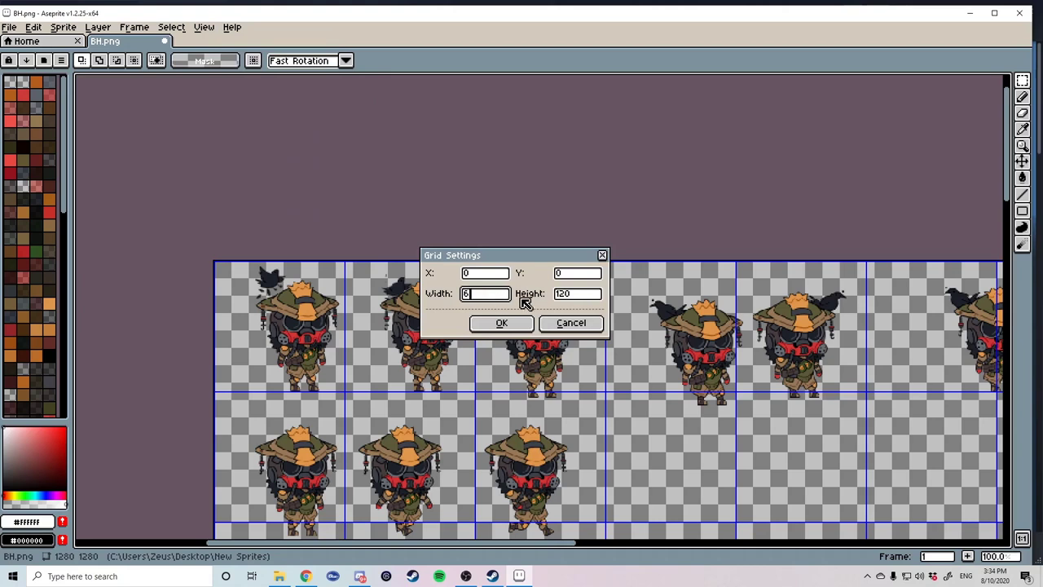
{"action": "type", "text": "0"}
{"action": "left_click", "coordinate": [576, 298]}
{"action": "key", "text": "BackSpace"}
{"action": "key", "text": "BackSpace"}
{"action": "key", "text": "BackSpace"}
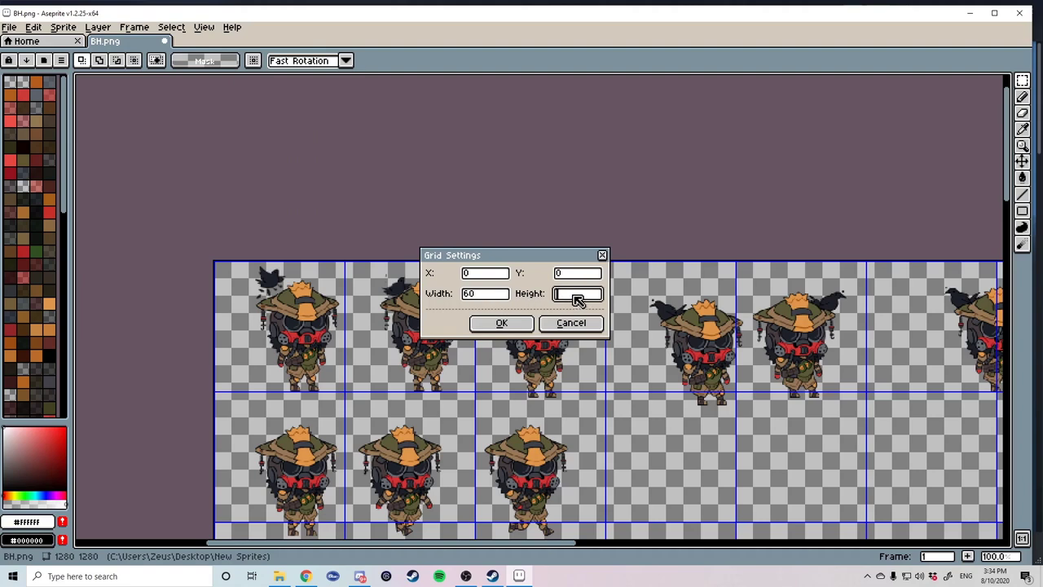
{"action": "type", "text": "60"}
{"action": "left_click", "coordinate": [503, 324]}
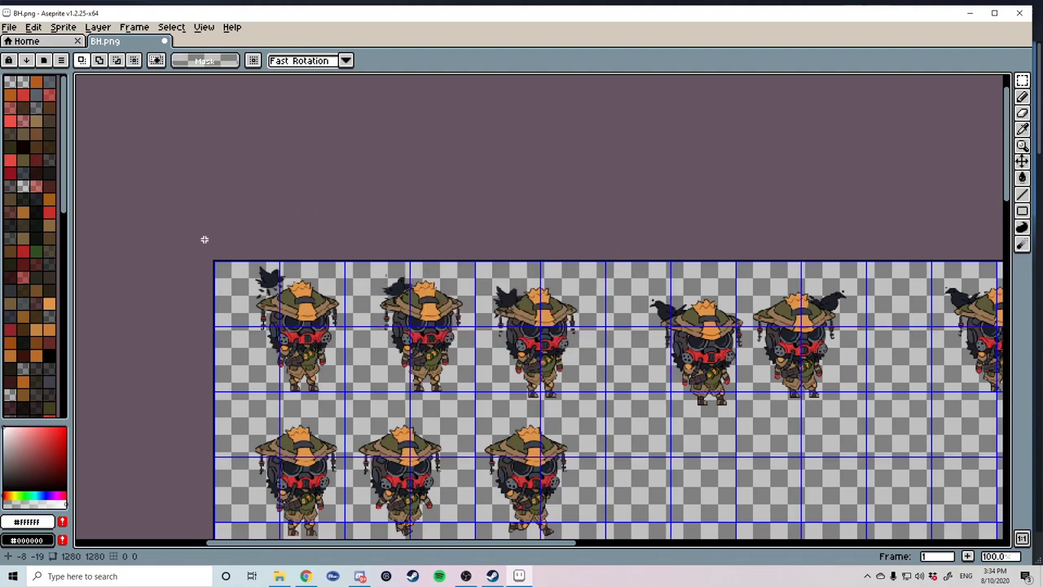
Marquee-select the first top-row sprite and nudge it 3 pixels left within its cell.
{"action": "left_click_drag", "start_coordinate": [202, 226], "coordinate": [344, 400]}
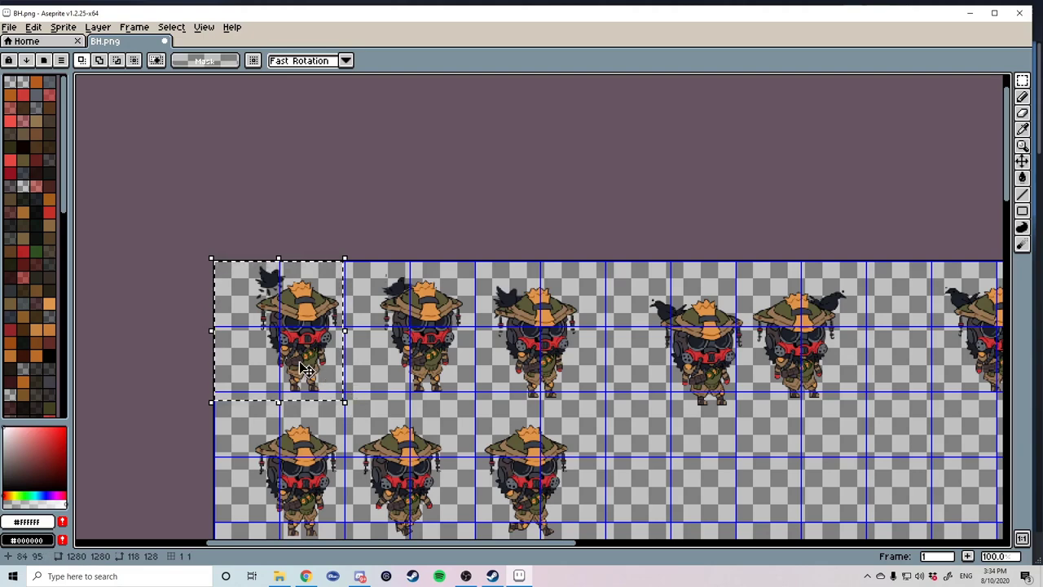
{"action": "scroll", "coordinate": [304, 372], "scroll_direction": "up", "scroll_amount": 1}
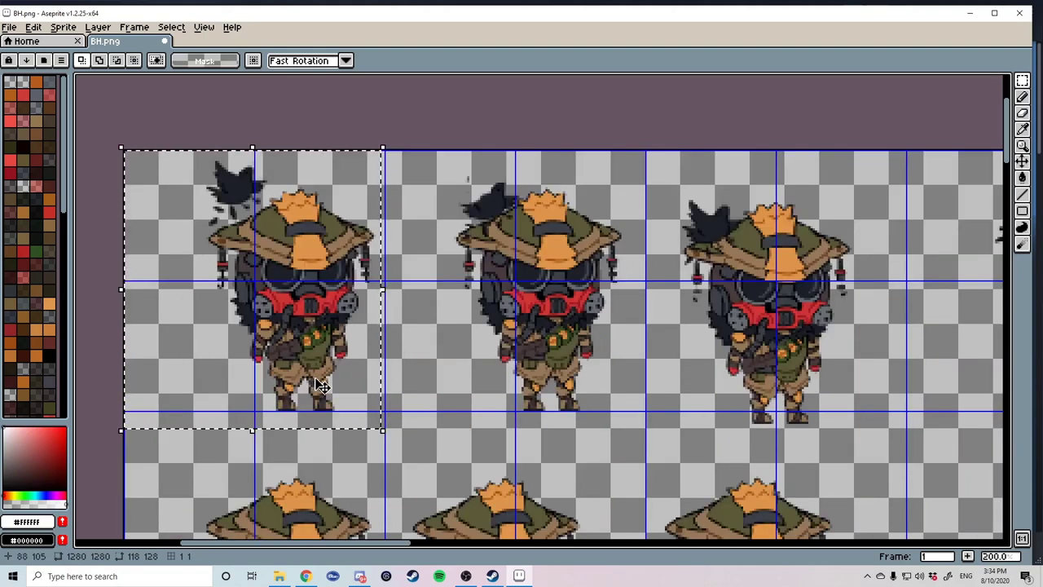
{"action": "key", "text": "Left"}
{"action": "key", "text": "Left"}
{"action": "key", "text": "Left"}
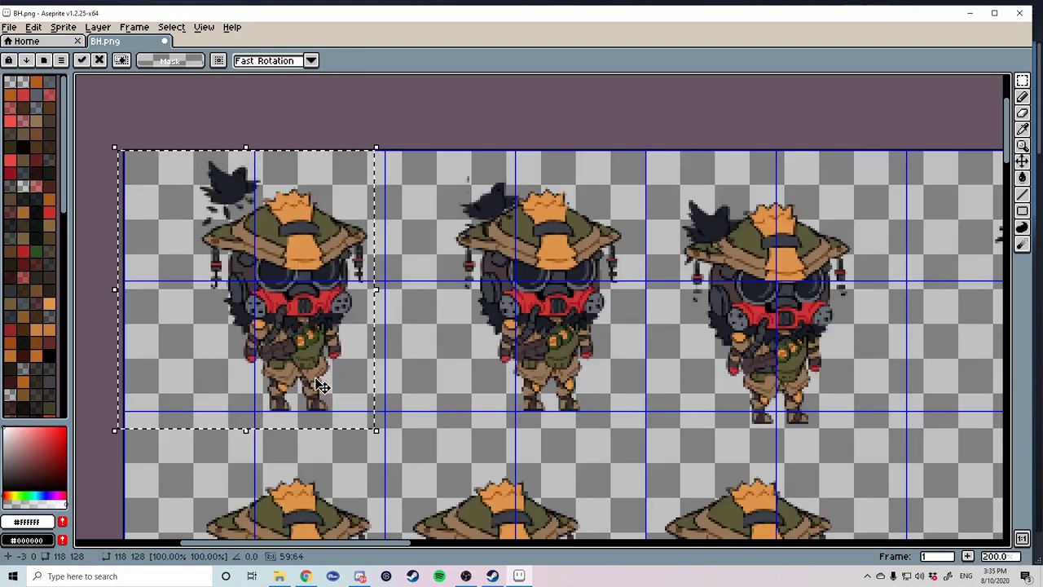
{"action": "scroll", "coordinate": [322, 386], "scroll_direction": "down", "scroll_amount": 1}
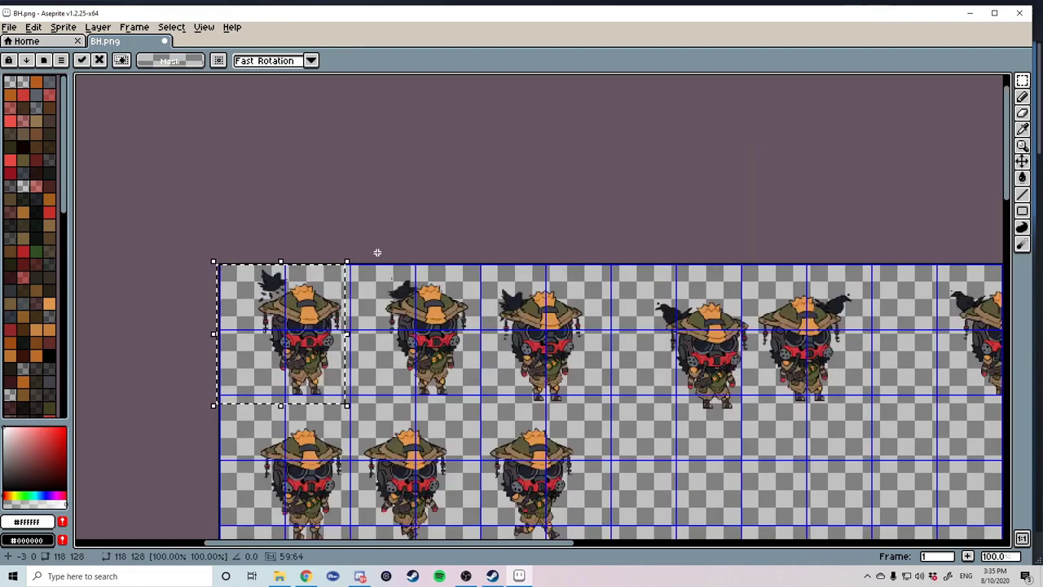
Select the second top-row sprite, shift it right and commit the new position.
{"action": "left_click_drag", "start_coordinate": [363, 265], "coordinate": [478, 409]}
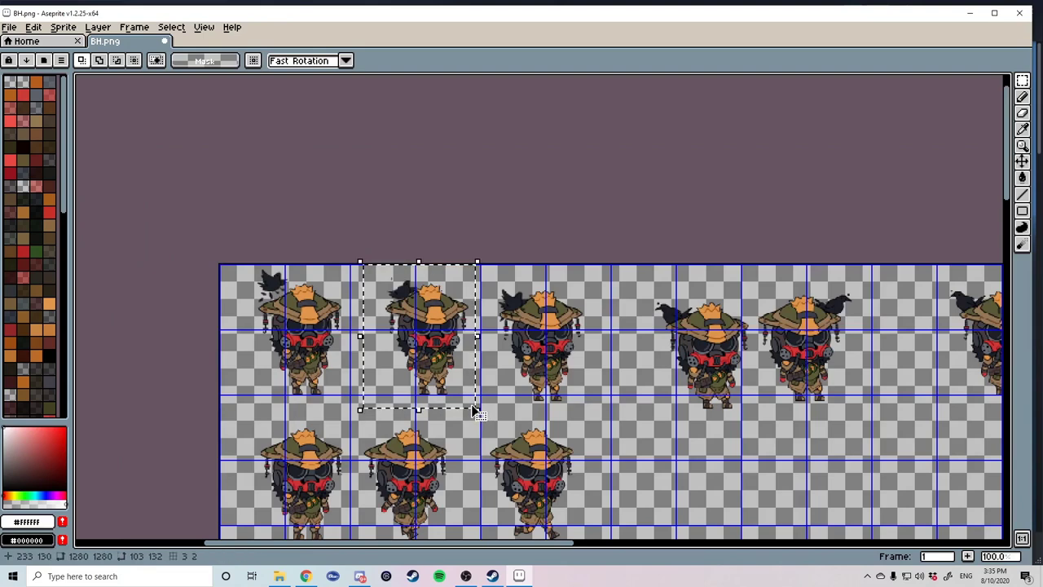
{"action": "key", "text": "Right"}
{"action": "key", "text": "Right"}
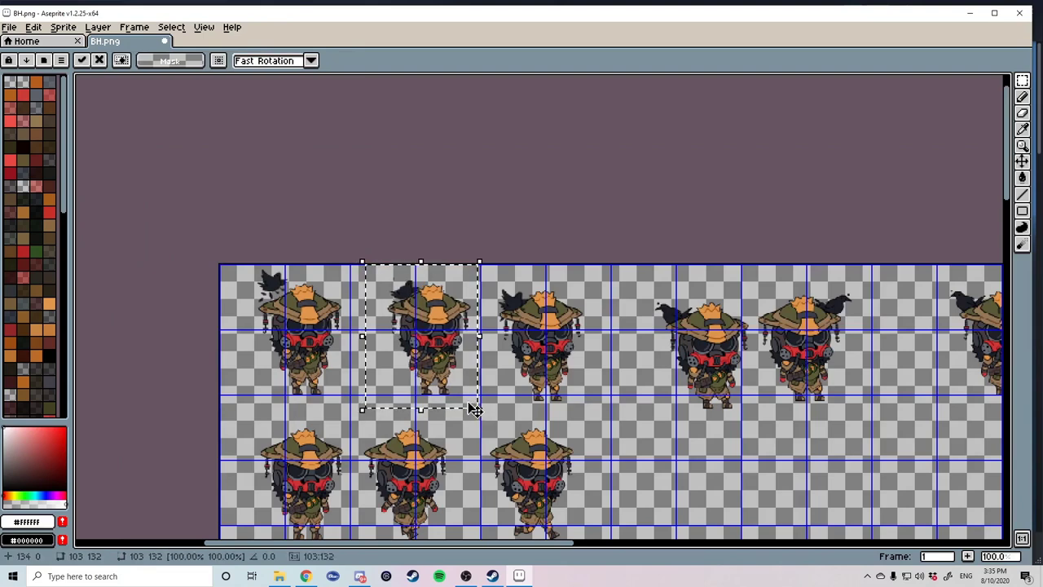
{"action": "key", "text": "Right"}
{"action": "key", "text": "Right"}
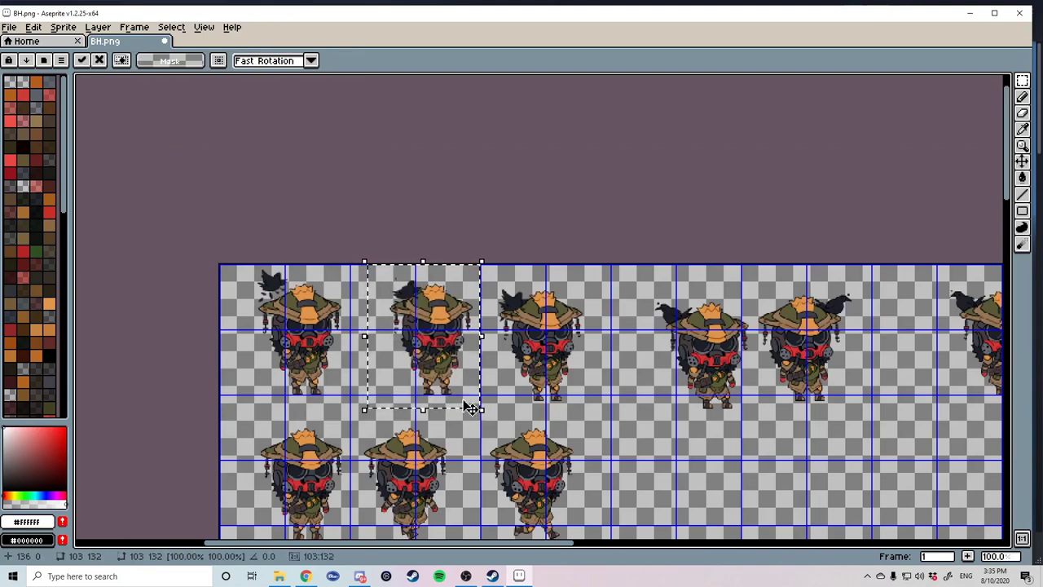
{"action": "scroll", "coordinate": [462, 406], "scroll_direction": "up", "scroll_amount": 1}
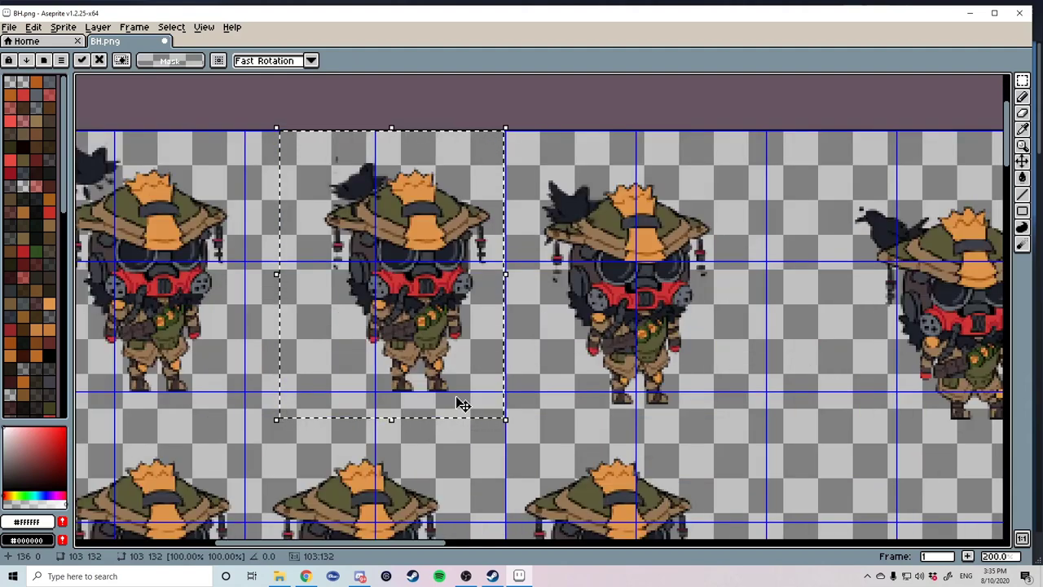
{"action": "scroll", "coordinate": [462, 405], "scroll_direction": "down", "scroll_amount": 1}
{"action": "key", "text": "Return"}
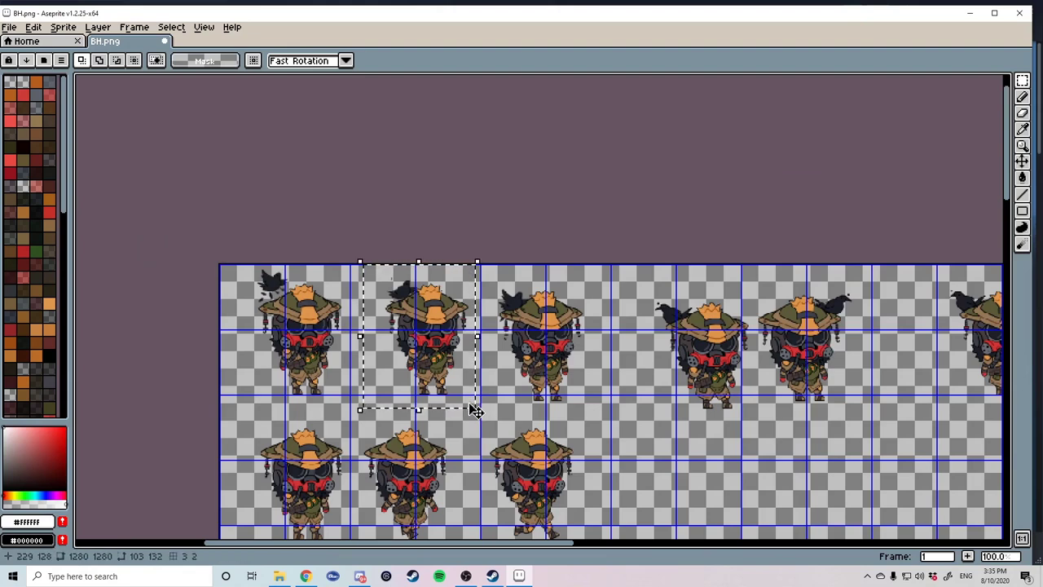
Nudge the second sprite a few more pixels right to centre it in its cell.
{"action": "left_click_drag", "start_coordinate": [473, 408], "coordinate": [475, 410]}
{"action": "key", "text": "Right"}
{"action": "key", "text": "Right"}
{"action": "key", "text": "Right"}
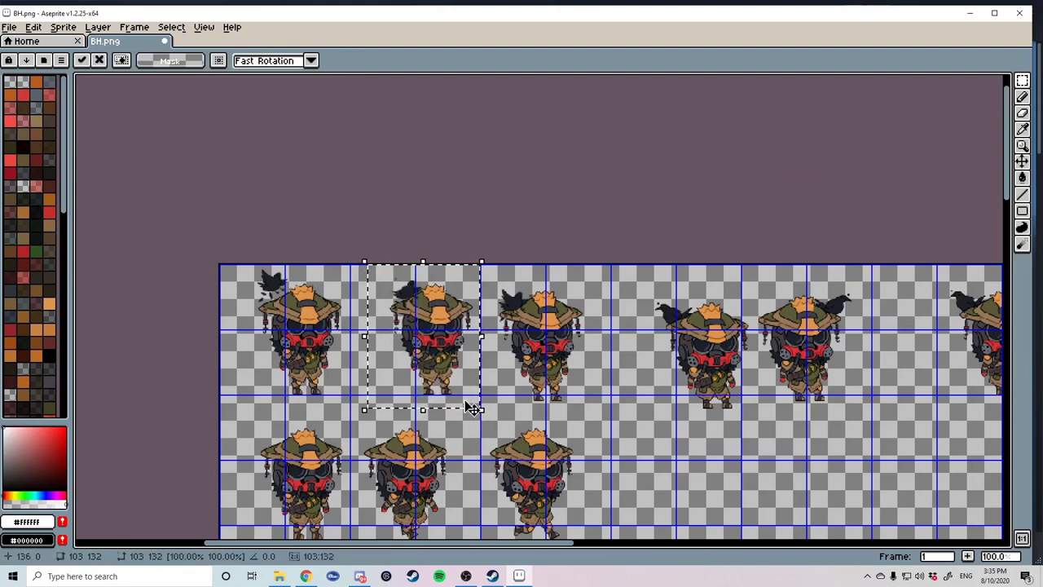
{"action": "scroll", "coordinate": [459, 406], "scroll_direction": "up", "scroll_amount": 1}
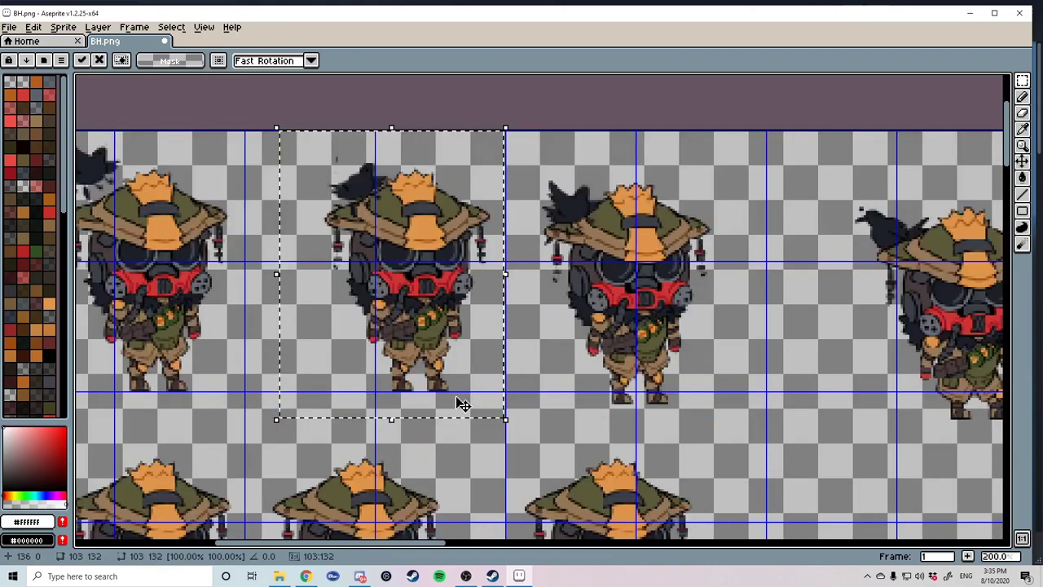
{"action": "scroll", "coordinate": [461, 404], "scroll_direction": "down", "scroll_amount": 1}
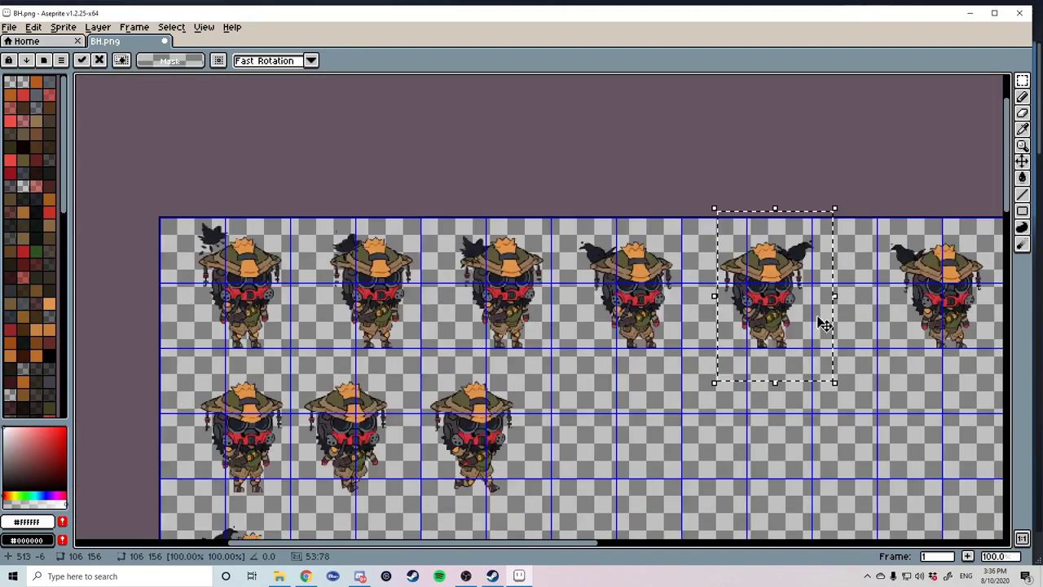
{"action": "scroll", "coordinate": [825, 324], "scroll_direction": "up", "scroll_amount": 1}
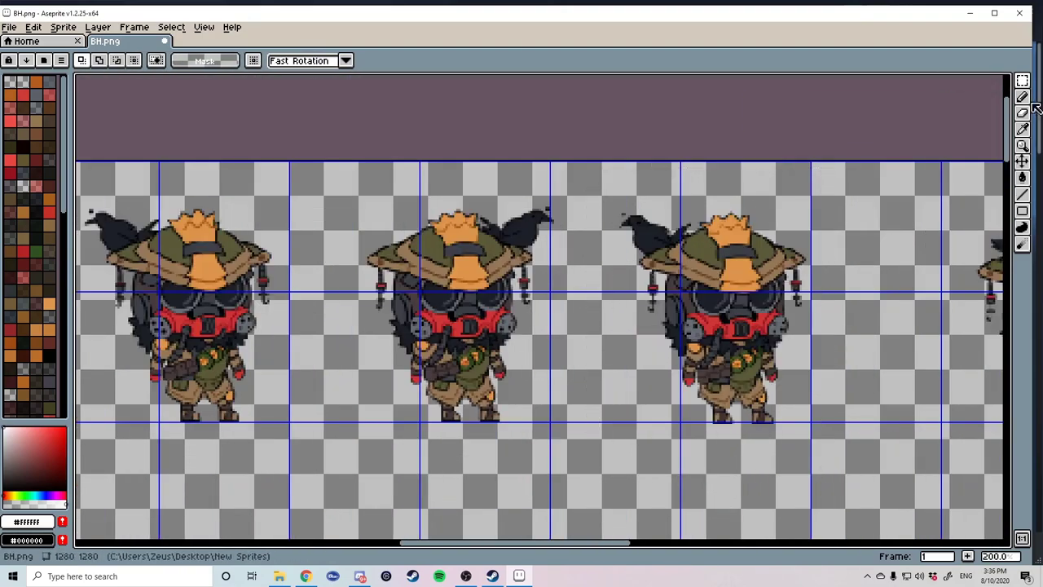
Move the remaining sprites into their grid cells and zoom out to view the whole sheet.
{"action": "left_click_drag", "start_coordinate": [549, 543], "coordinate": [760, 543]}
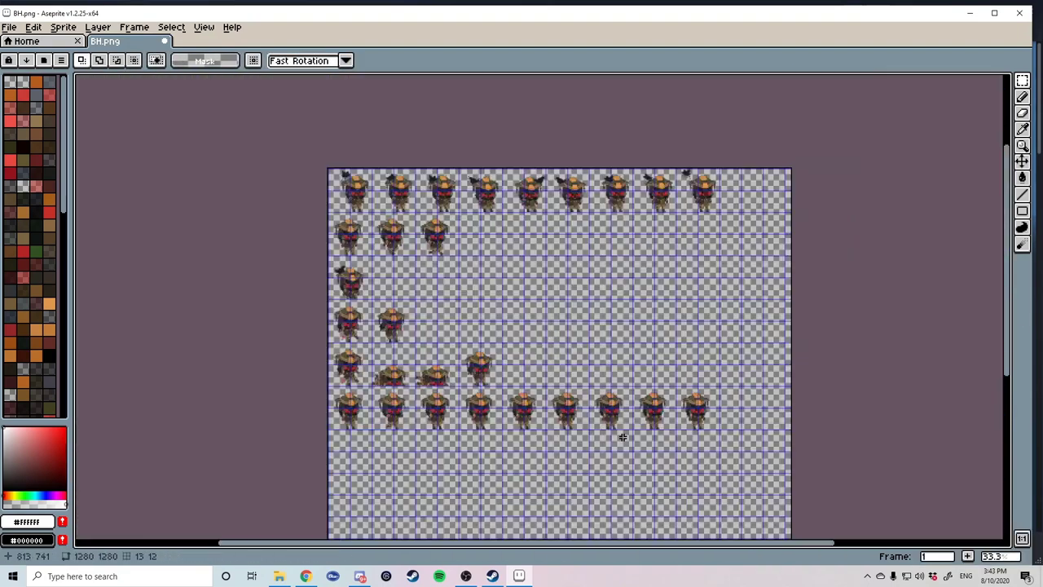
{"action": "scroll", "coordinate": [1001, 275], "scroll_direction": "up", "scroll_amount": 2}
{"action": "scroll", "coordinate": [986, 266], "scroll_direction": "up", "scroll_amount": 1}
{"action": "scroll", "coordinate": [675, 209], "scroll_direction": "up", "scroll_amount": 1}
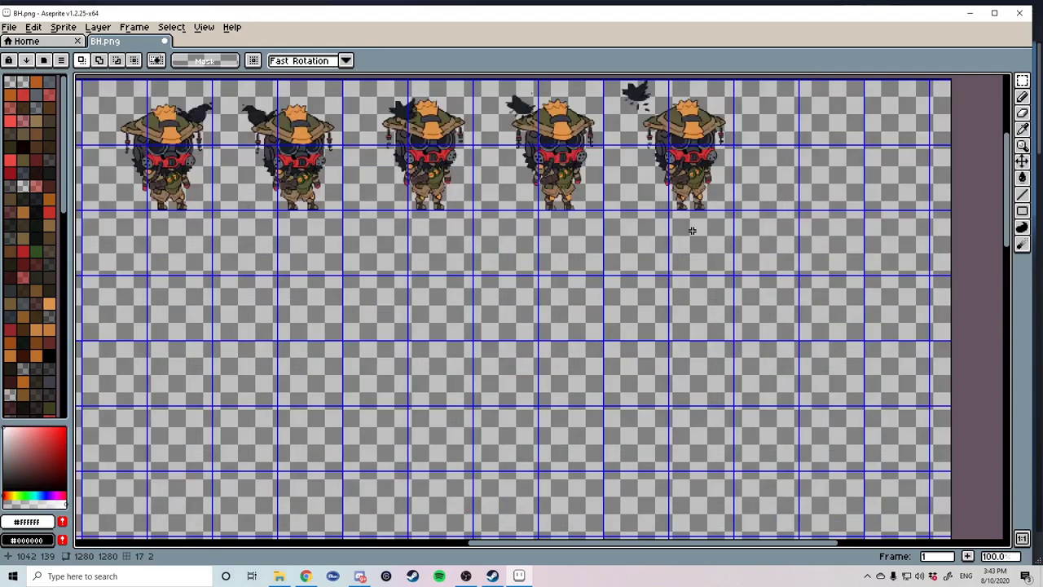
{"action": "scroll", "coordinate": [692, 230], "scroll_direction": "up", "scroll_amount": 1}
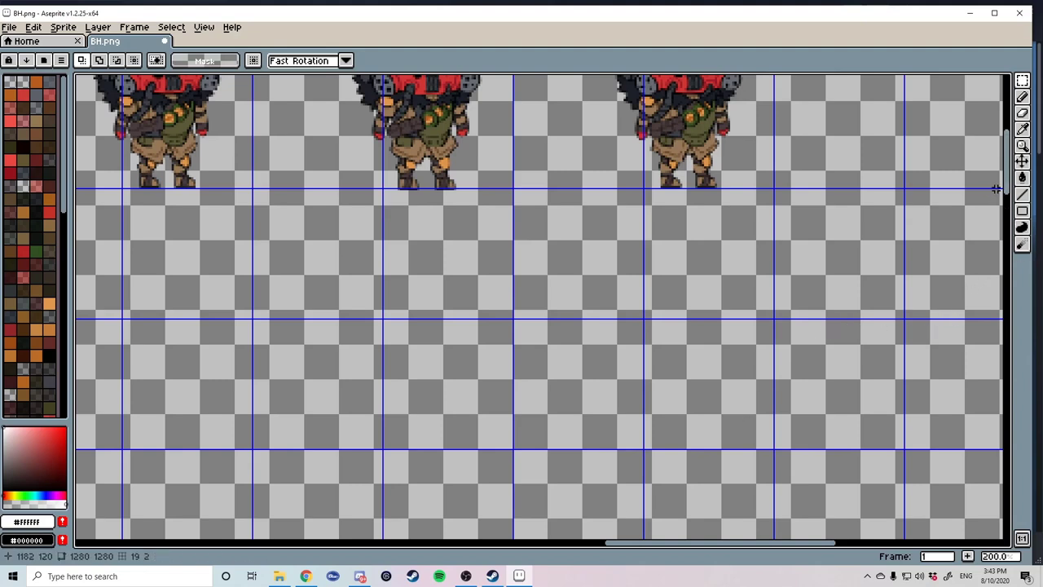
{"action": "left_click_drag", "start_coordinate": [1009, 189], "coordinate": [1009, 159]}
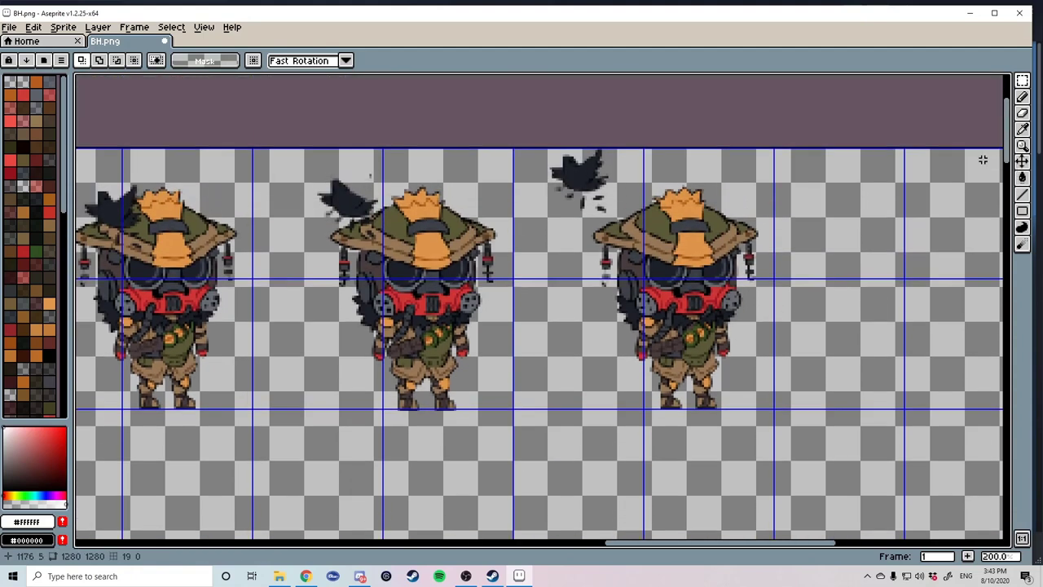
{"action": "scroll", "coordinate": [328, 394], "scroll_direction": "up", "scroll_amount": 2}
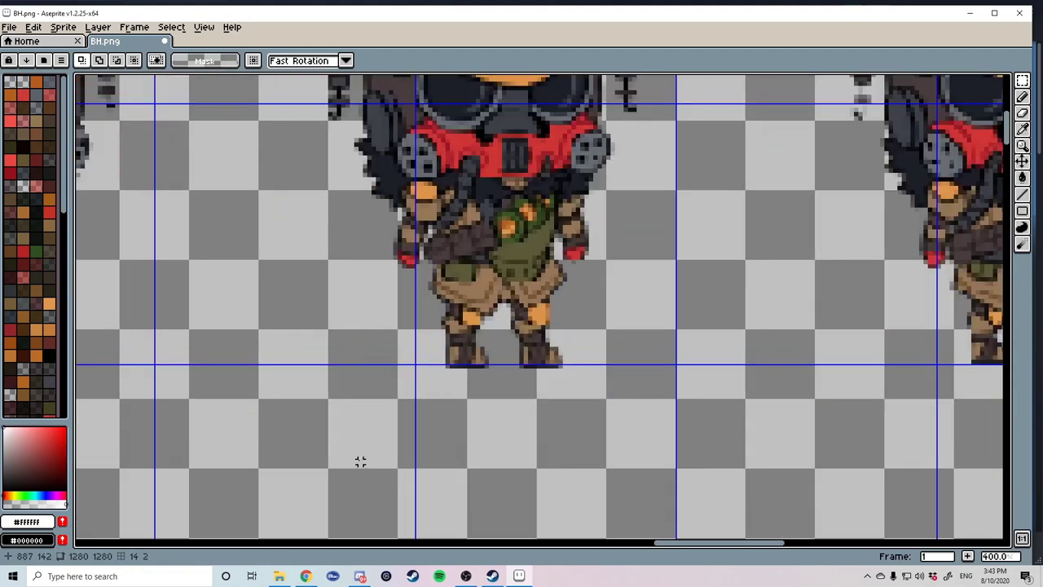
{"action": "scroll", "coordinate": [495, 374], "scroll_direction": "up", "scroll_amount": 1}
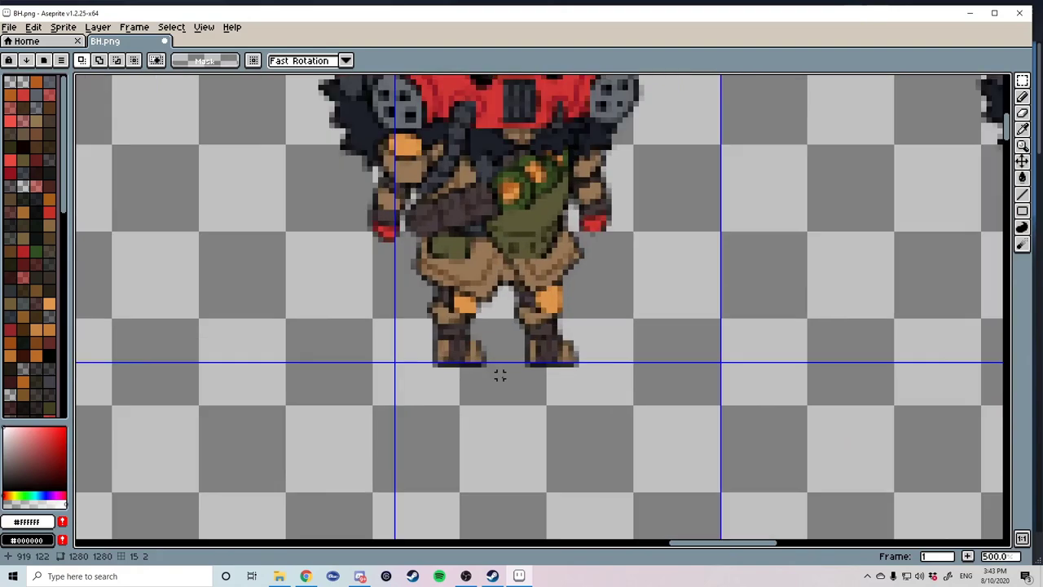
{"action": "scroll", "coordinate": [500, 374], "scroll_direction": "up", "scroll_amount": 4}
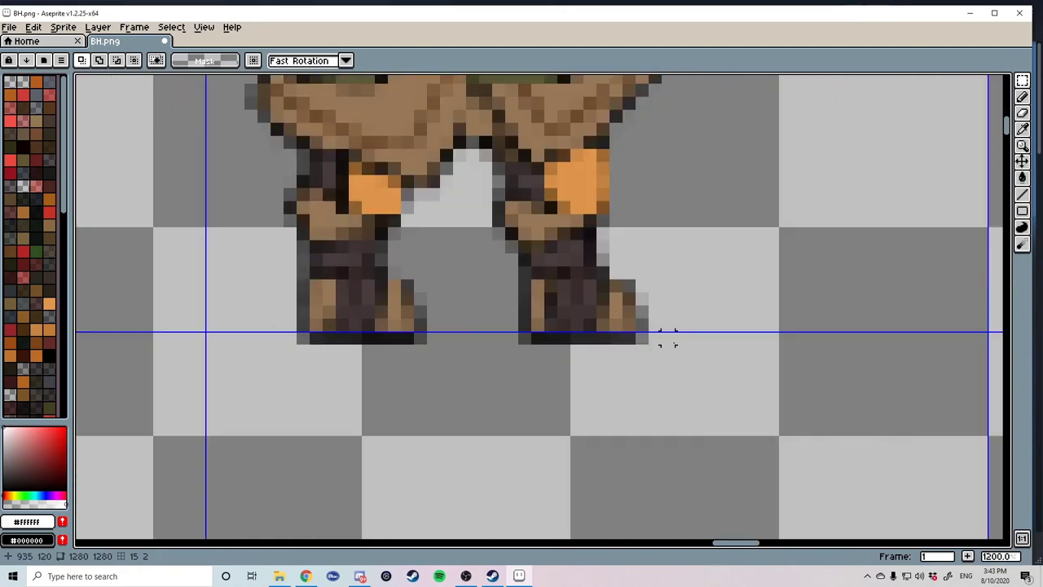
{"action": "scroll", "coordinate": [850, 337], "scroll_direction": "down", "scroll_amount": 7}
{"action": "scroll", "coordinate": [489, 366], "scroll_direction": "up", "scroll_amount": 1}
{"action": "mouse_move", "coordinate": [382, 544]}
{"action": "left_mouse_down"}
{"action": "mouse_move", "coordinate": [399, 545]}
{"action": "mouse_move", "coordinate": [122, 545]}
{"action": "left_mouse_up"}
{"action": "left_click_drag", "start_coordinate": [1006, 139], "coordinate": [1006, 201]}
{"action": "mouse_move", "coordinate": [286, 545]}
{"action": "left_mouse_down"}
{"action": "mouse_move", "coordinate": [361, 545]}
{"action": "mouse_move", "coordinate": [155, 545]}
{"action": "left_mouse_up"}
{"action": "left_click_drag", "start_coordinate": [1008, 193], "coordinate": [1007, 233]}
{"action": "scroll", "coordinate": [578, 362], "scroll_direction": "down", "scroll_amount": 2}
{"action": "left_click_drag", "start_coordinate": [326, 545], "coordinate": [347, 546]}
{"action": "scroll", "coordinate": [691, 377], "scroll_direction": "down", "scroll_amount": 5}
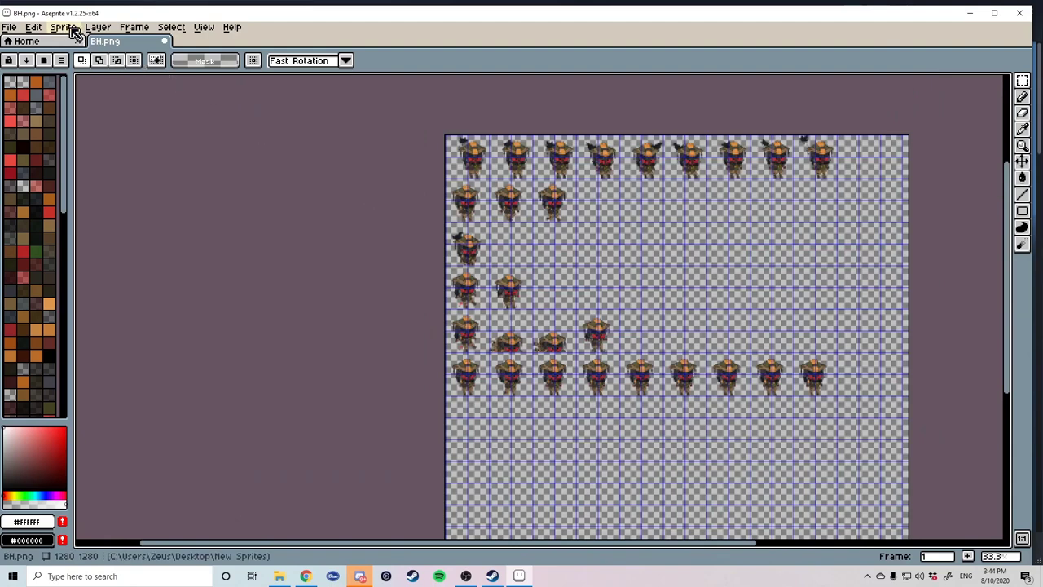
In Sprite > Canvas Size, enter width 1080 and height 720 px.
{"action": "left_click", "coordinate": [33, 27]}
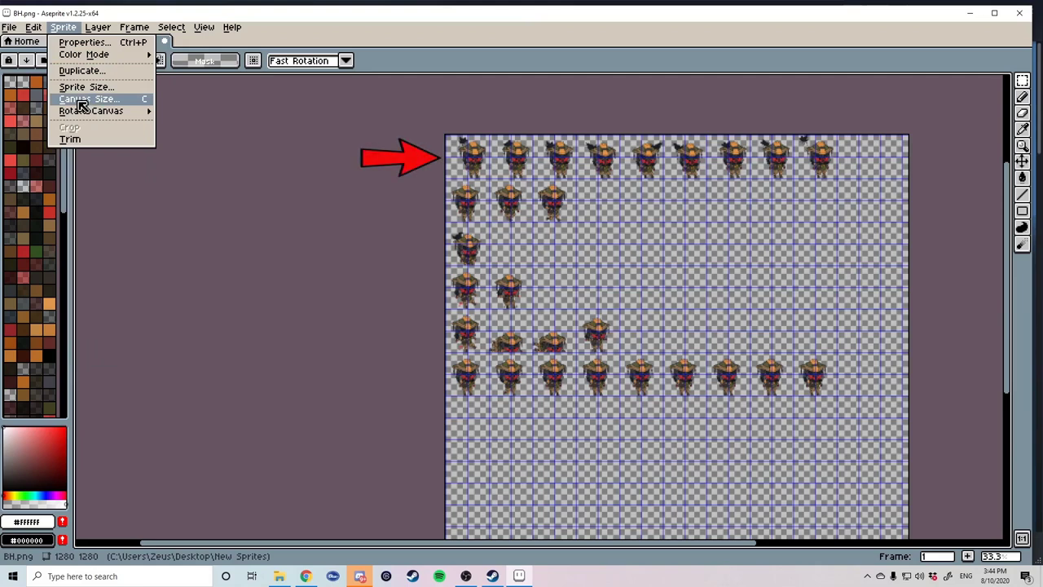
{"action": "left_click", "coordinate": [83, 101]}
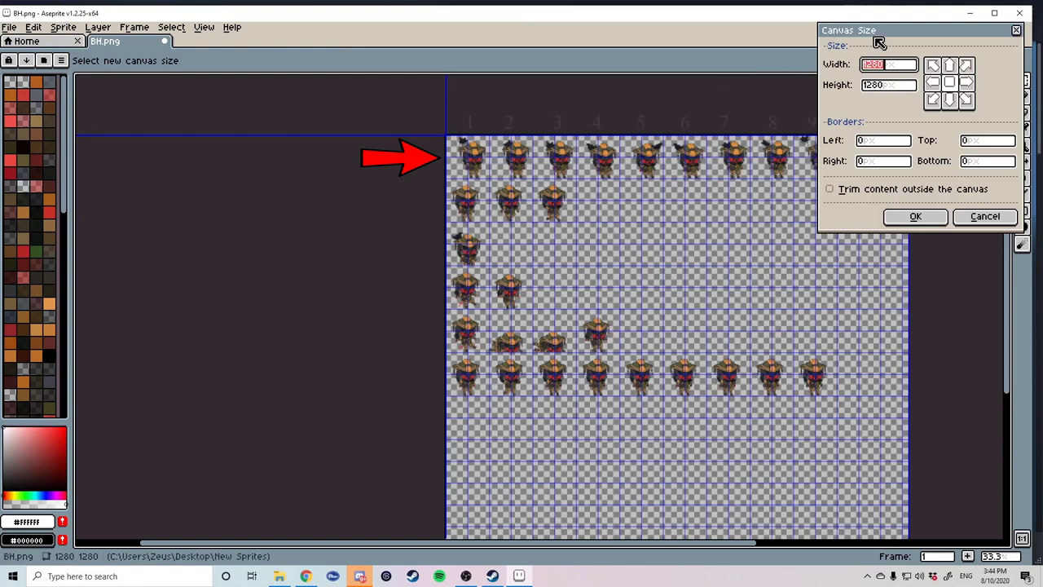
{"action": "left_click_drag", "start_coordinate": [880, 43], "coordinate": [245, 225]}
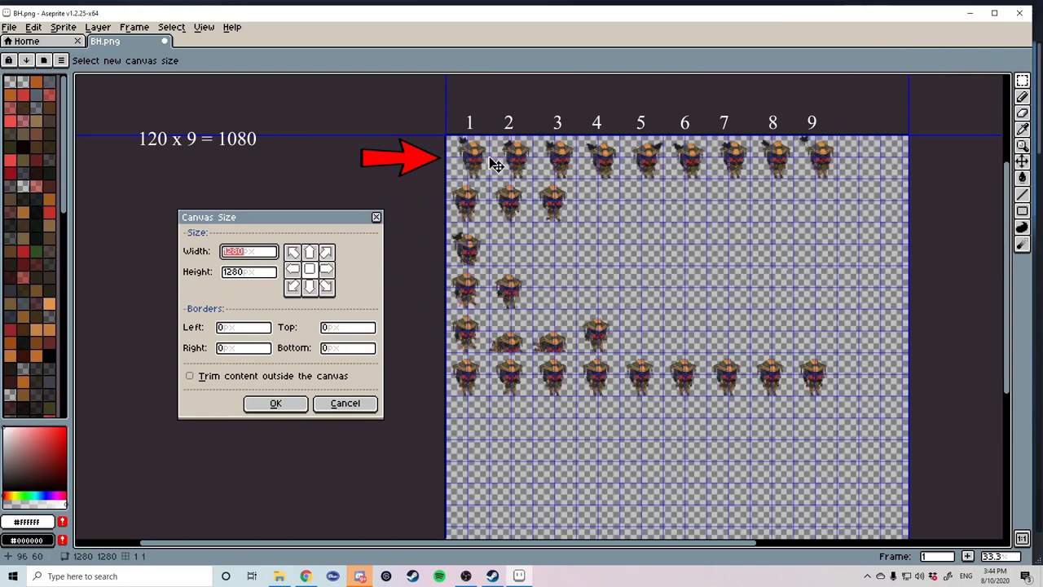
{"action": "type", "text": "10"}
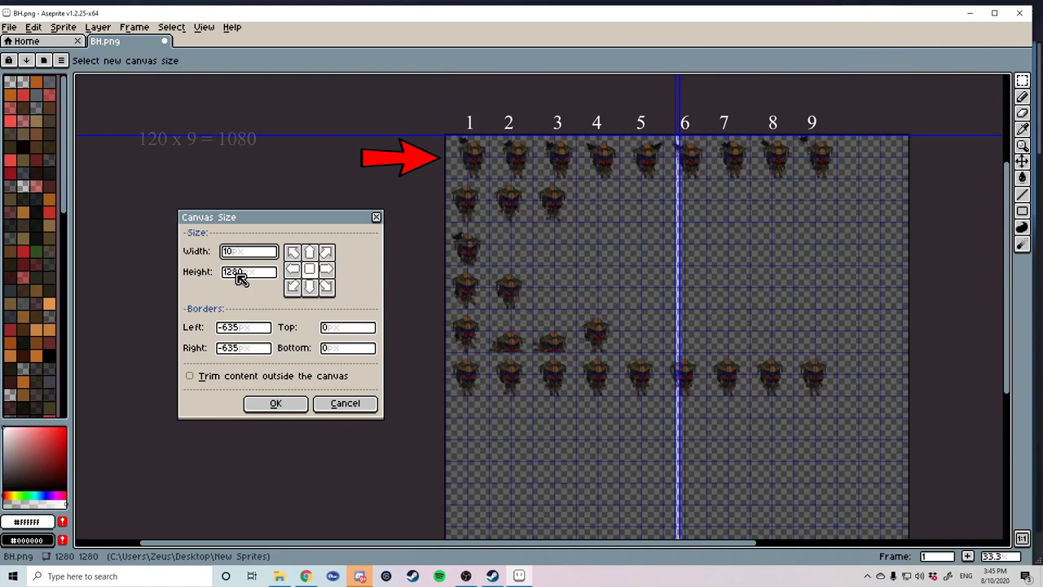
{"action": "type", "text": "80"}
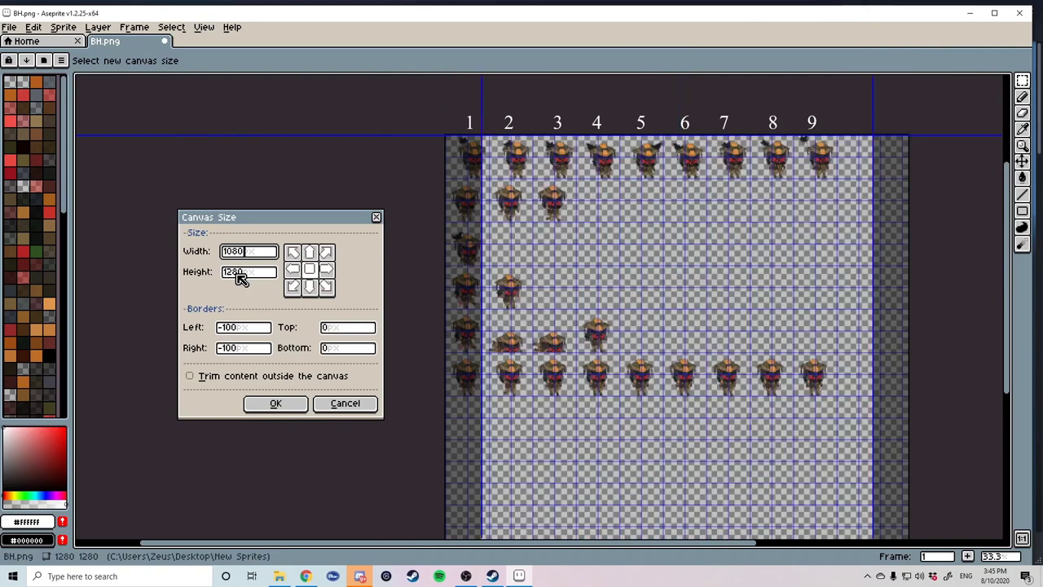
{"action": "left_click", "coordinate": [238, 274]}
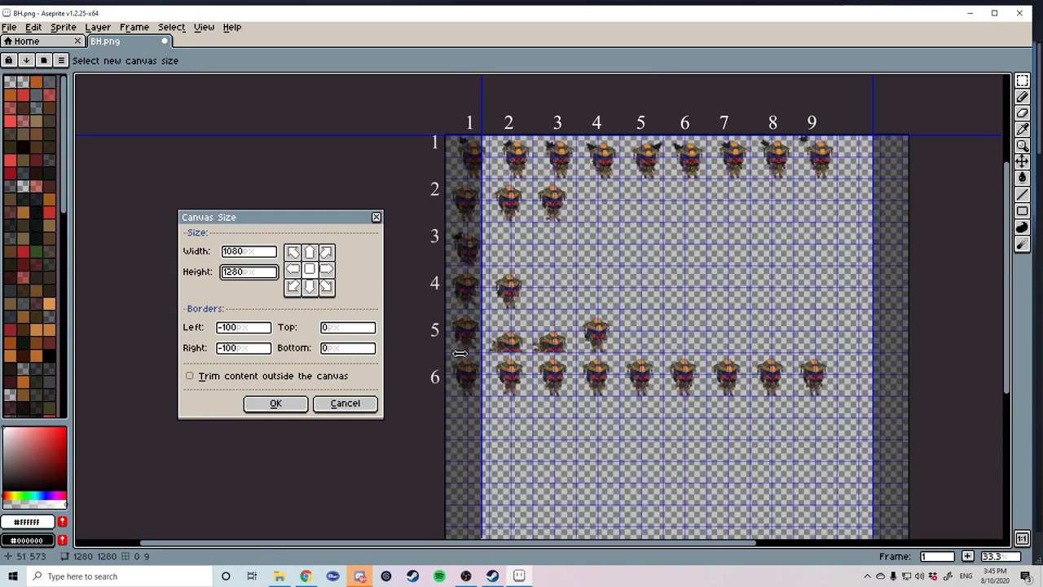
{"action": "type", "text": "70"}
{"action": "type", "text": "20"}
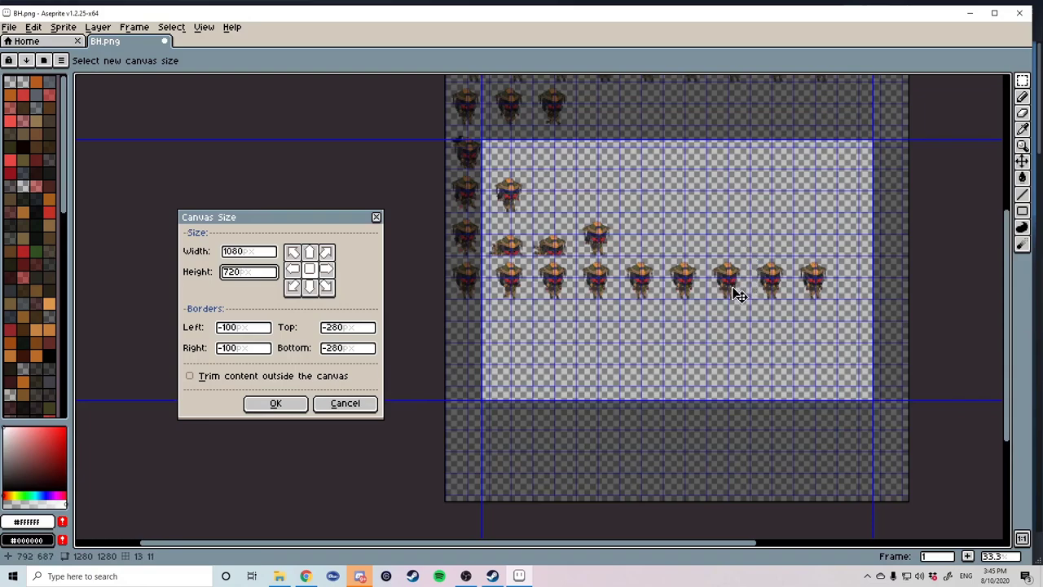
Anchor the 1080 × 720 crop at the top-left, giving 0 left and 0 top borders.
{"action": "left_click_drag", "start_coordinate": [731, 292], "coordinate": [794, 322]}
{"action": "scroll", "coordinate": [787, 318], "scroll_direction": "up", "scroll_amount": 5}
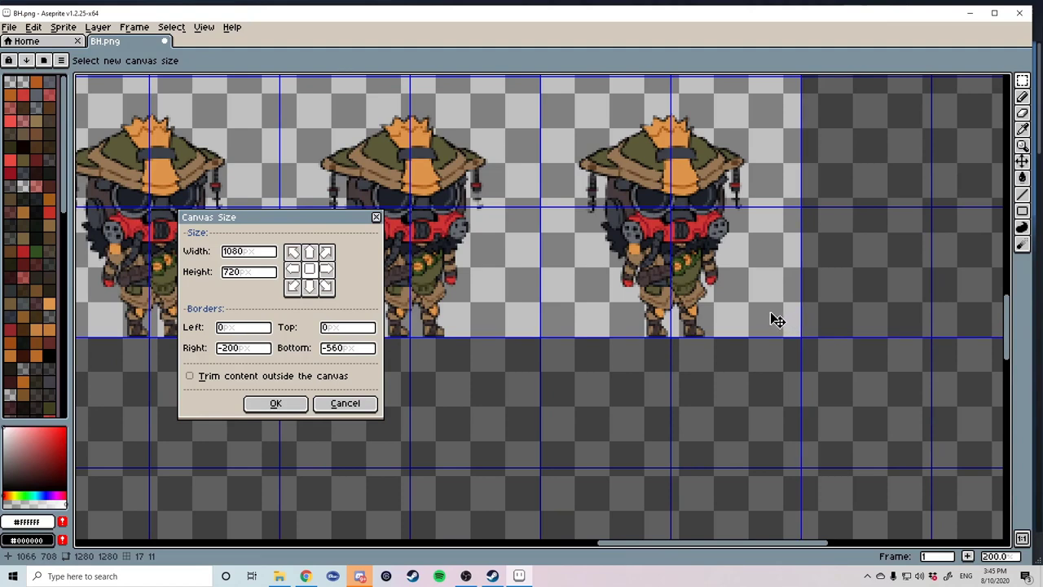
{"action": "scroll", "coordinate": [774, 320], "scroll_direction": "down", "scroll_amount": 1}
{"action": "scroll", "coordinate": [771, 317], "scroll_direction": "down", "scroll_amount": 1}
{"action": "scroll", "coordinate": [766, 312], "scroll_direction": "down", "scroll_amount": 1}
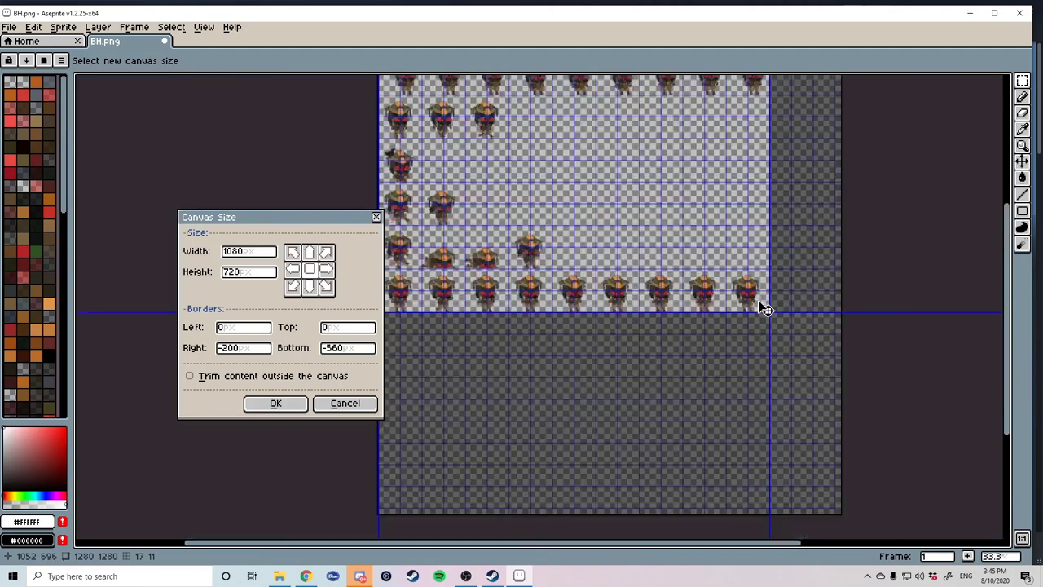
{"action": "scroll", "coordinate": [755, 302], "scroll_direction": "down", "scroll_amount": 1}
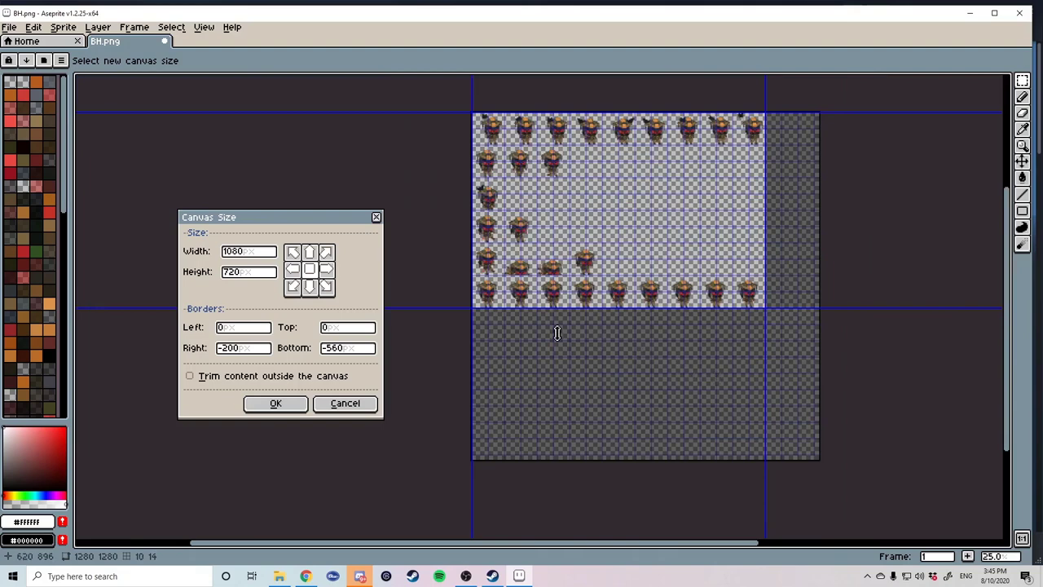
Apply the 1080 × 720 canvas crop and save the sheet with File > Save As.
{"action": "left_click", "coordinate": [275, 405]}
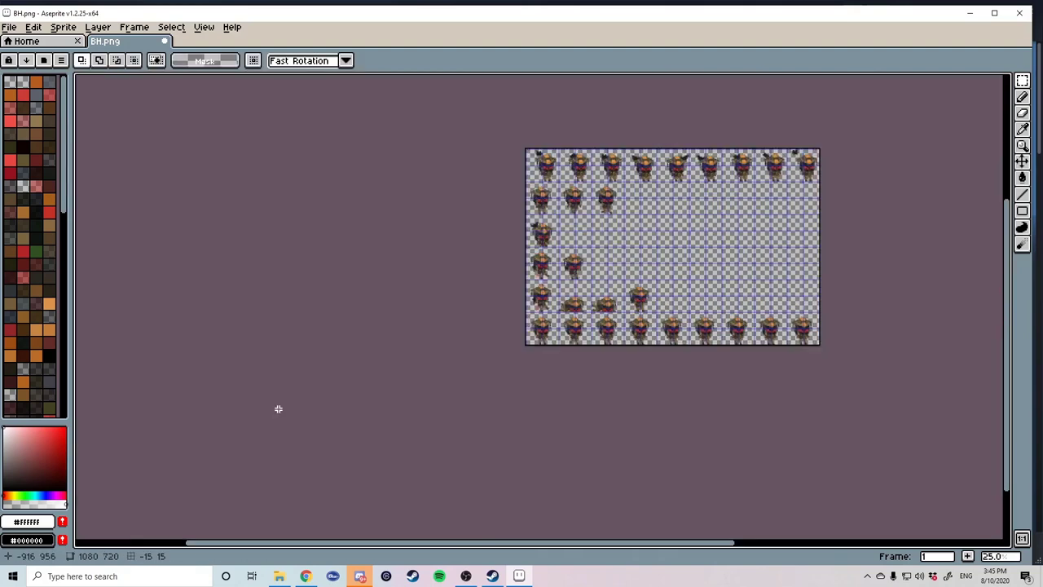
{"action": "key", "text": "plus"}
{"action": "left_click", "coordinate": [9, 27]}
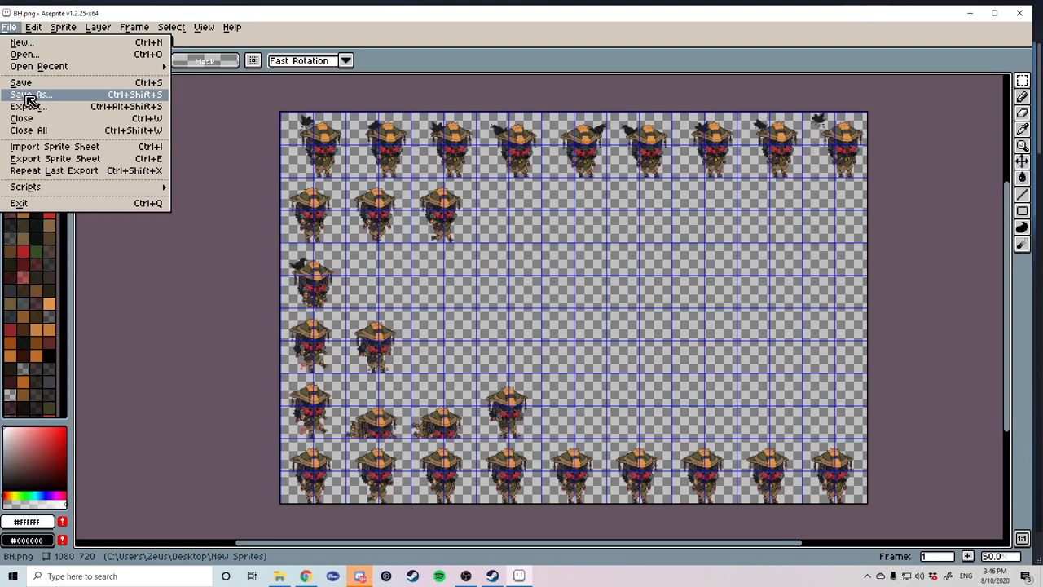
{"action": "left_click", "coordinate": [28, 96]}
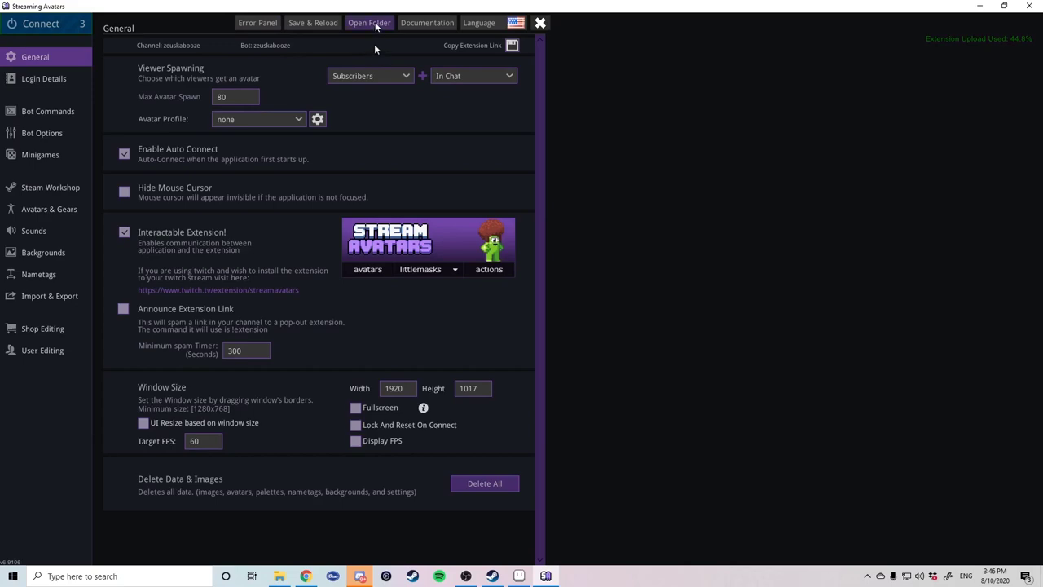
{"action": "left_click", "coordinate": [373, 23]}
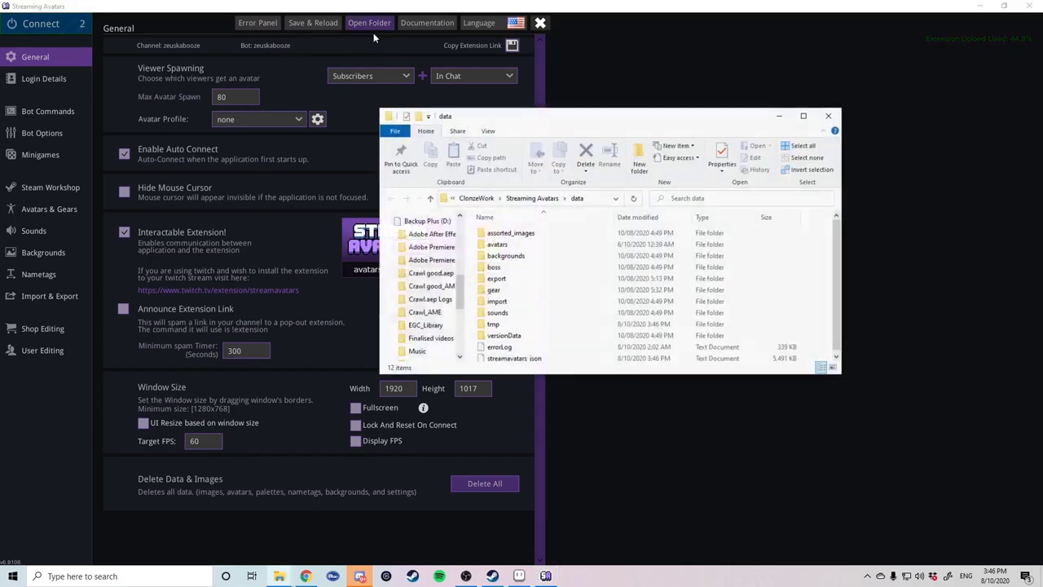
{"action": "left_click", "coordinate": [503, 248]}
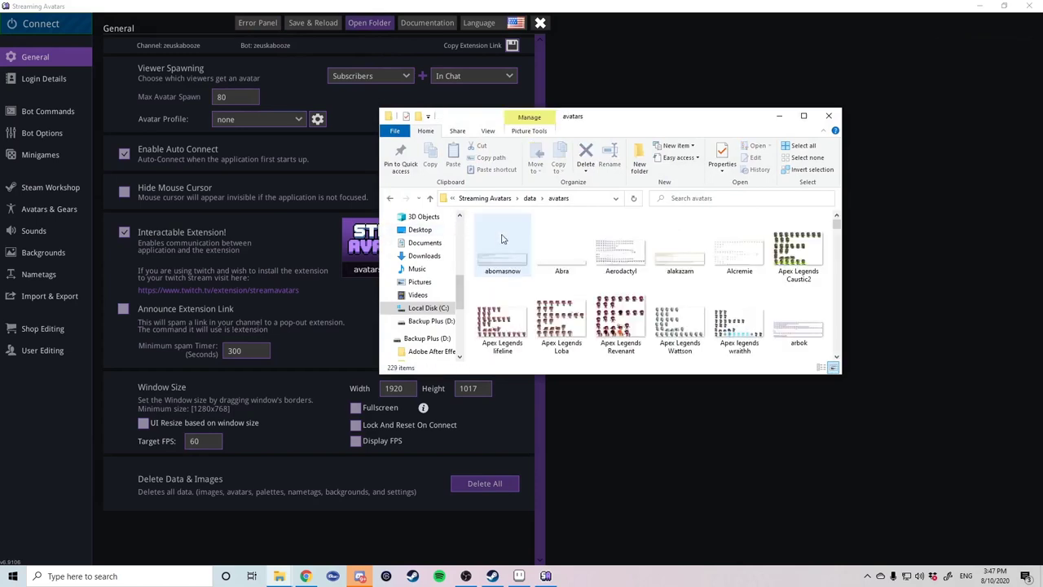
{"action": "key", "text": "alt+Tab"}
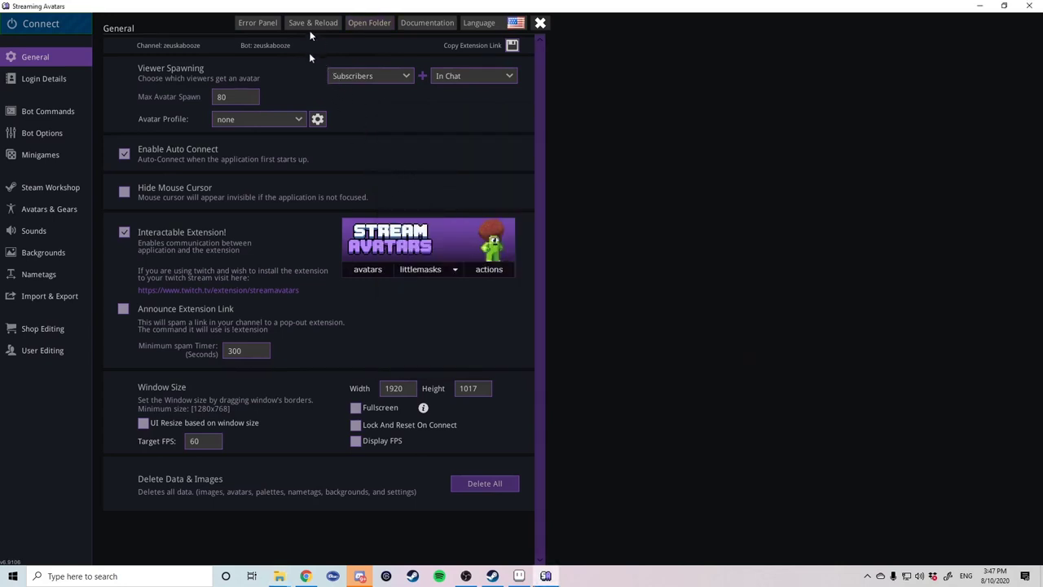
Give the apex legends bloodhound avatar scale 0.6 and 120 × 120 frames, then confirm.
{"action": "left_click", "coordinate": [40, 210]}
{"action": "left_click", "coordinate": [227, 50]}
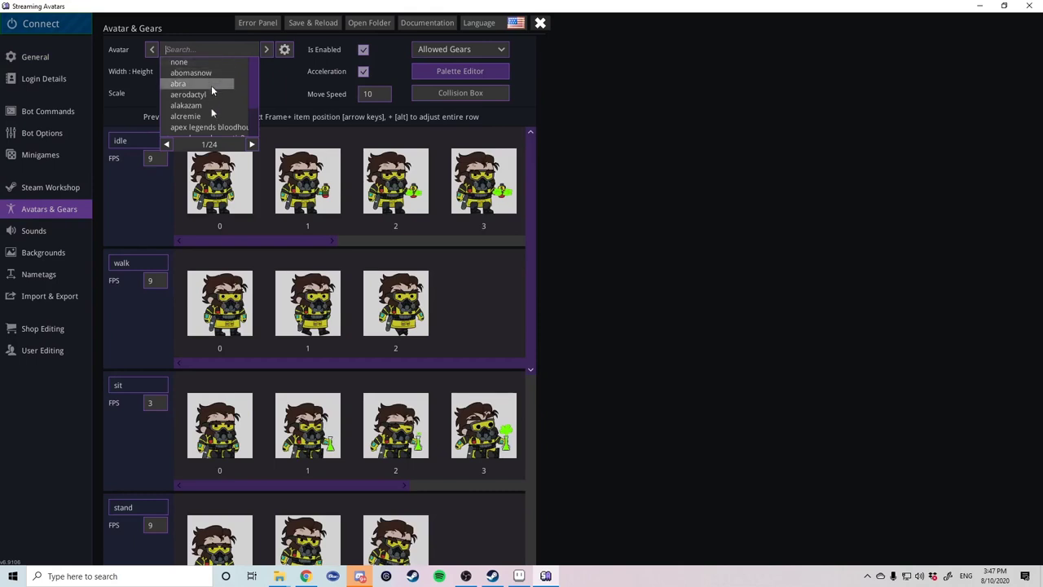
{"action": "left_click", "coordinate": [213, 128]}
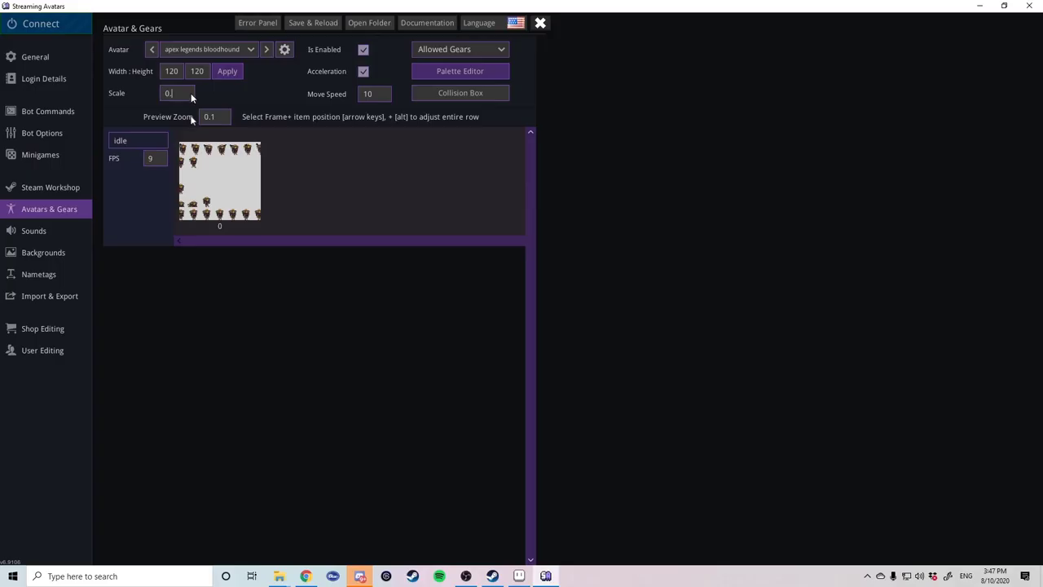
{"action": "left_click", "coordinate": [190, 95]}
{"action": "type", "text": "0.6"}
{"action": "left_click", "coordinate": [226, 71]}
{"action": "left_click", "coordinate": [478, 292]}
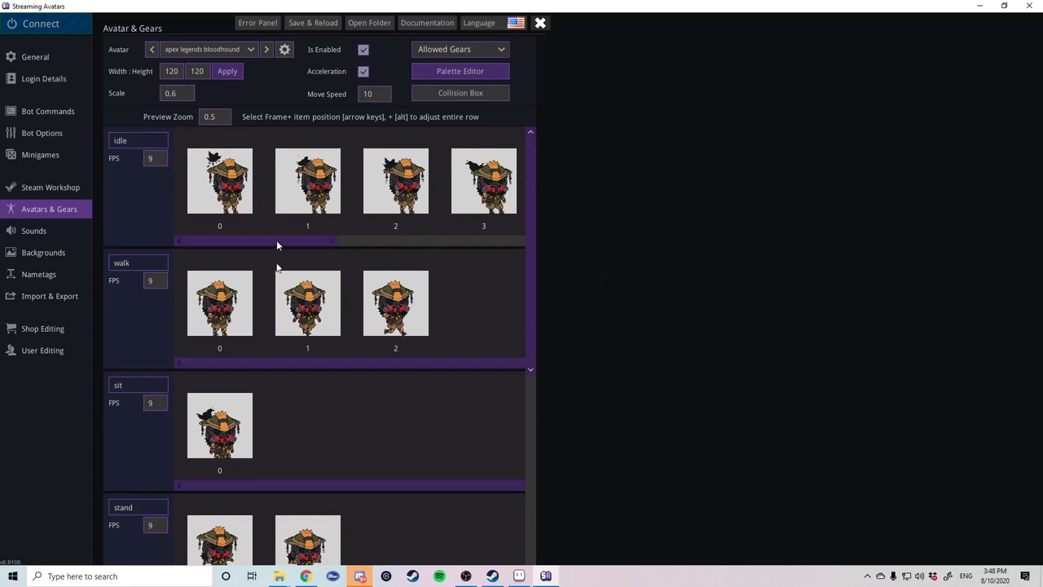
{"action": "left_click_drag", "start_coordinate": [278, 242], "coordinate": [481, 267]}
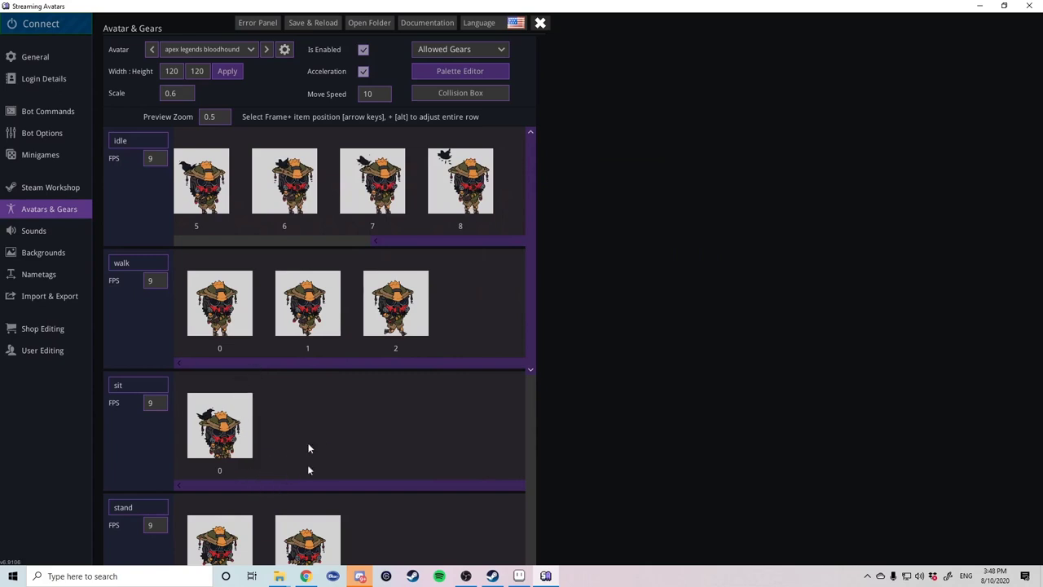
{"action": "scroll", "coordinate": [322, 450], "scroll_direction": "down", "scroll_amount": 3}
{"action": "scroll", "coordinate": [330, 455], "scroll_direction": "down", "scroll_amount": 3}
{"action": "scroll", "coordinate": [329, 453], "scroll_direction": "down", "scroll_amount": 2}
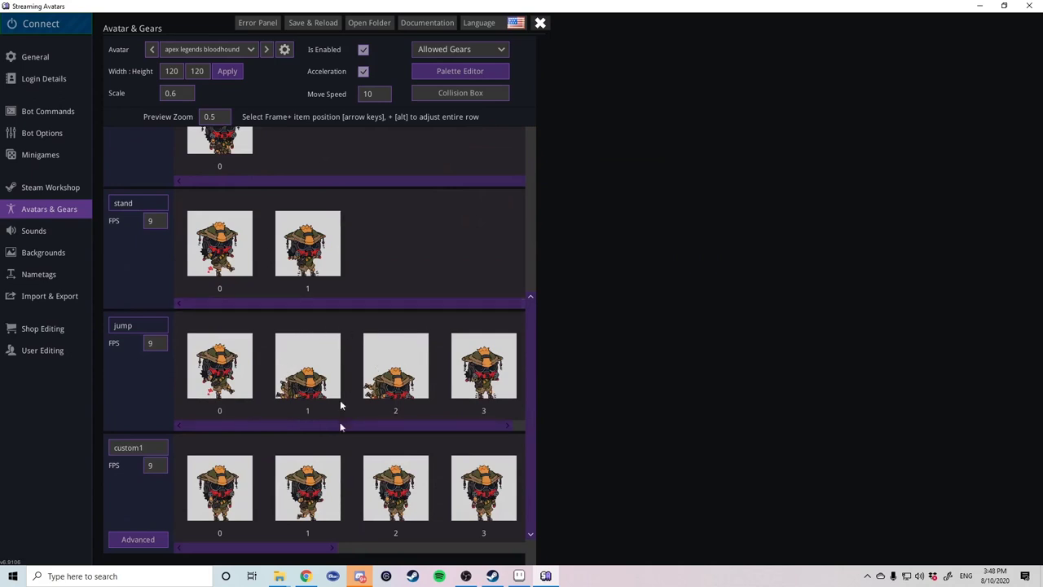
{"action": "left_click_drag", "start_coordinate": [335, 420], "coordinate": [415, 441]}
{"action": "scroll", "coordinate": [401, 429], "scroll_direction": "down", "scroll_amount": 1}
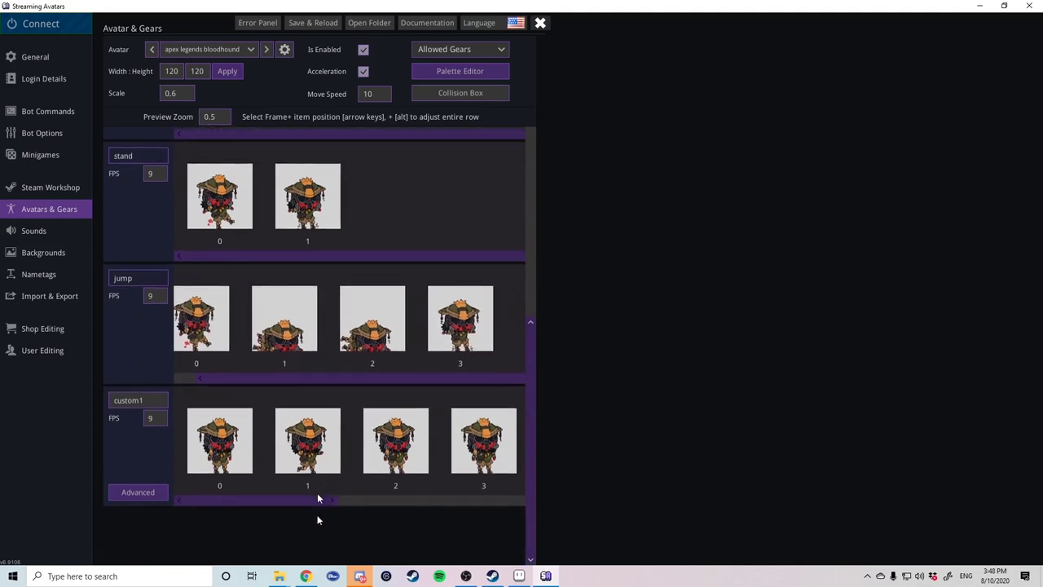
{"action": "left_click_drag", "start_coordinate": [316, 499], "coordinate": [543, 519]}
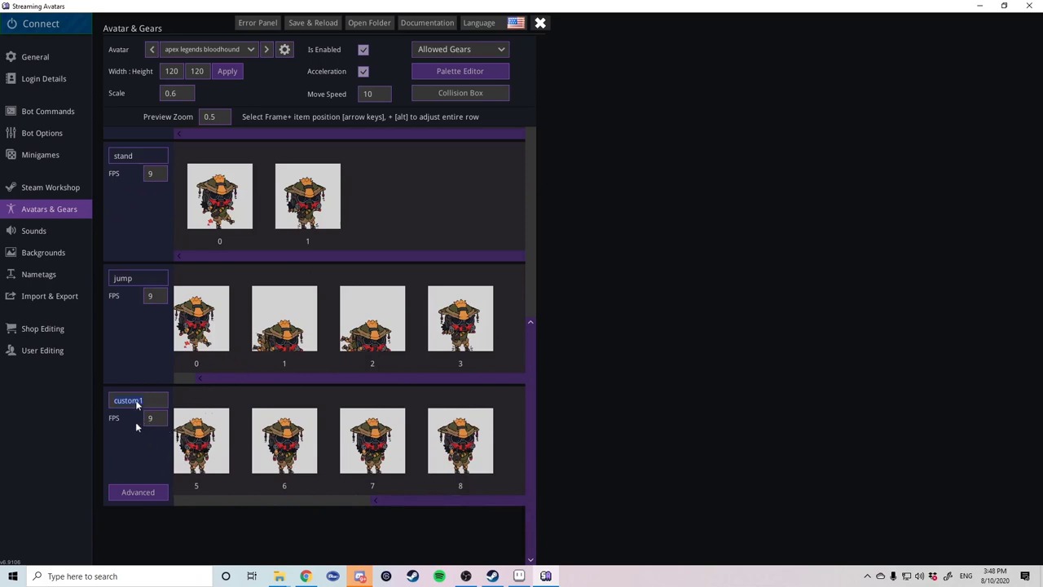
{"action": "scroll", "coordinate": [135, 421], "scroll_direction": "up", "scroll_amount": 5}
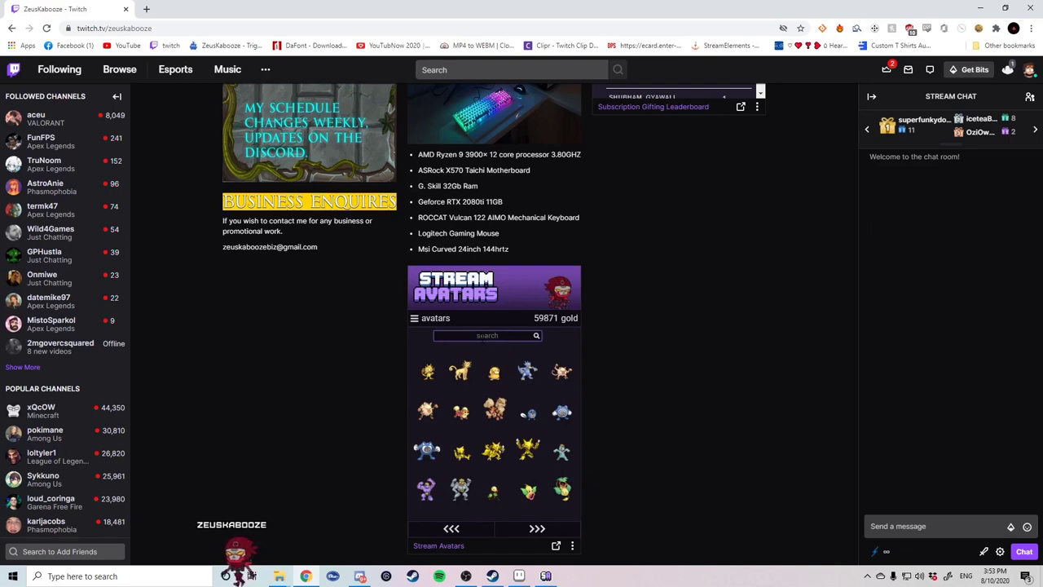
Search 'blood' in the Stream Avatars panel, pick the bloodhound avatar, and bring Streaming Avatars forward.
{"action": "type", "text": "blood"}
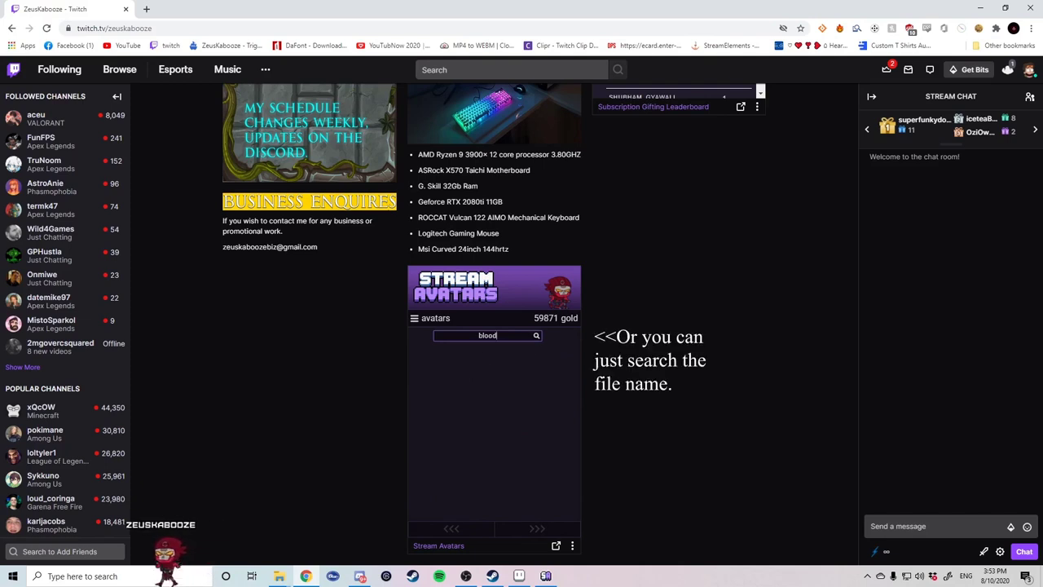
{"action": "left_click", "coordinate": [487, 335]}
{"action": "key", "text": "Return"}
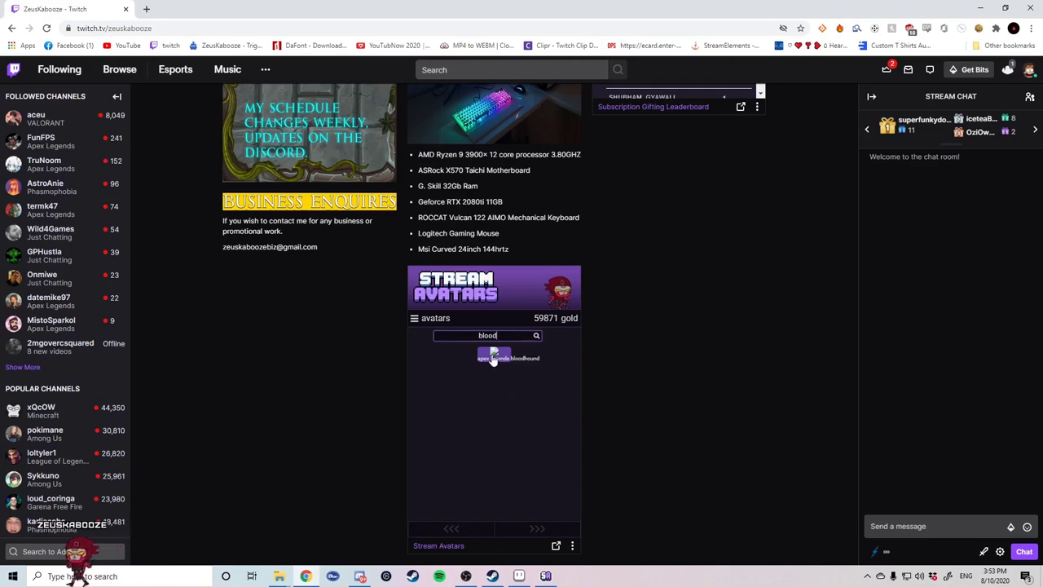
{"action": "left_click", "coordinate": [494, 359]}
{"action": "left_click", "coordinate": [546, 577]}
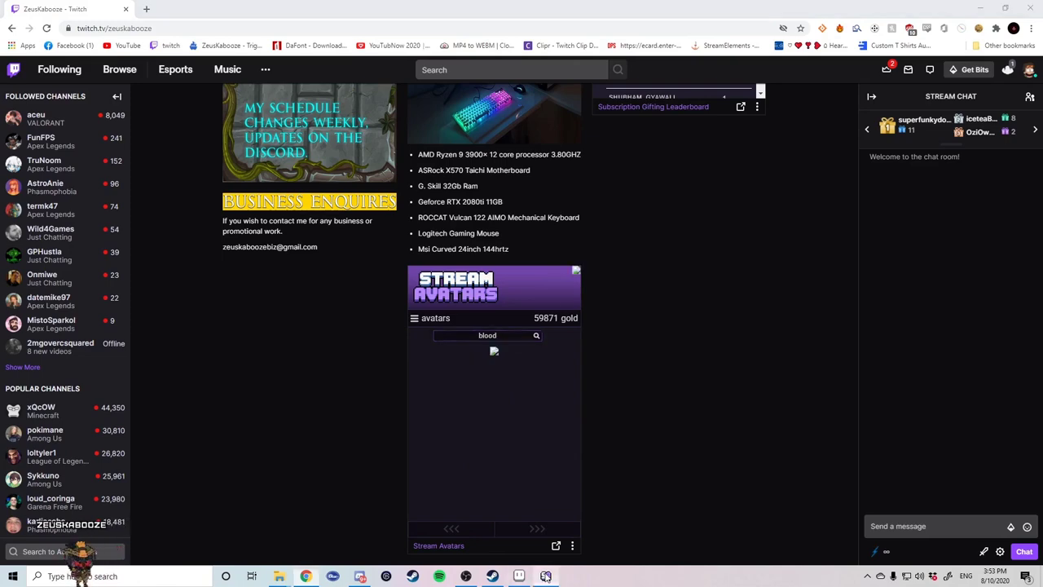